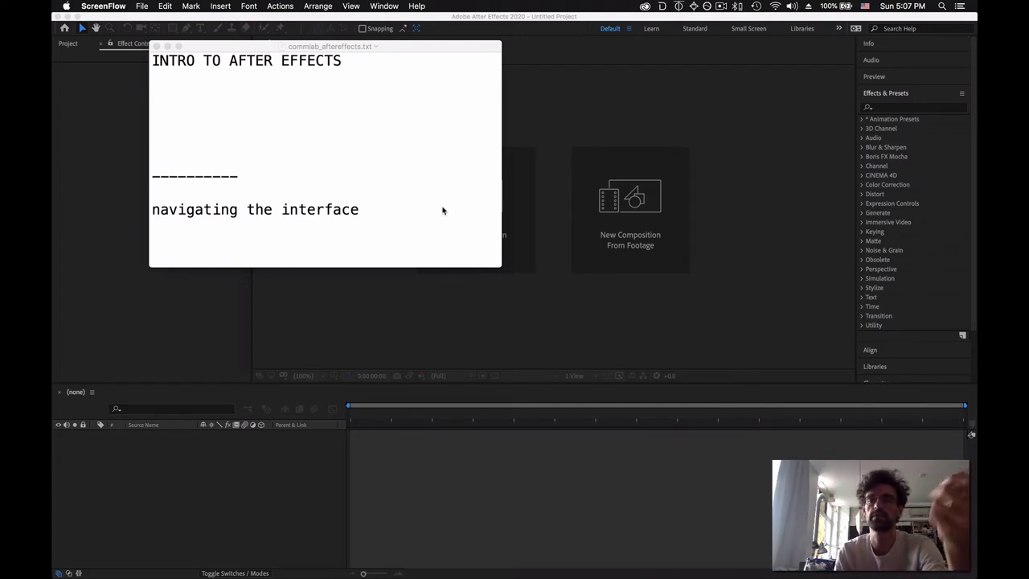
Highlight each outline topic (interface, animations, effects) in the TextEdit note, down to exporting
click(370, 209)
drag(370, 209, 164, 210)
scroll(315, 201, down, 4)
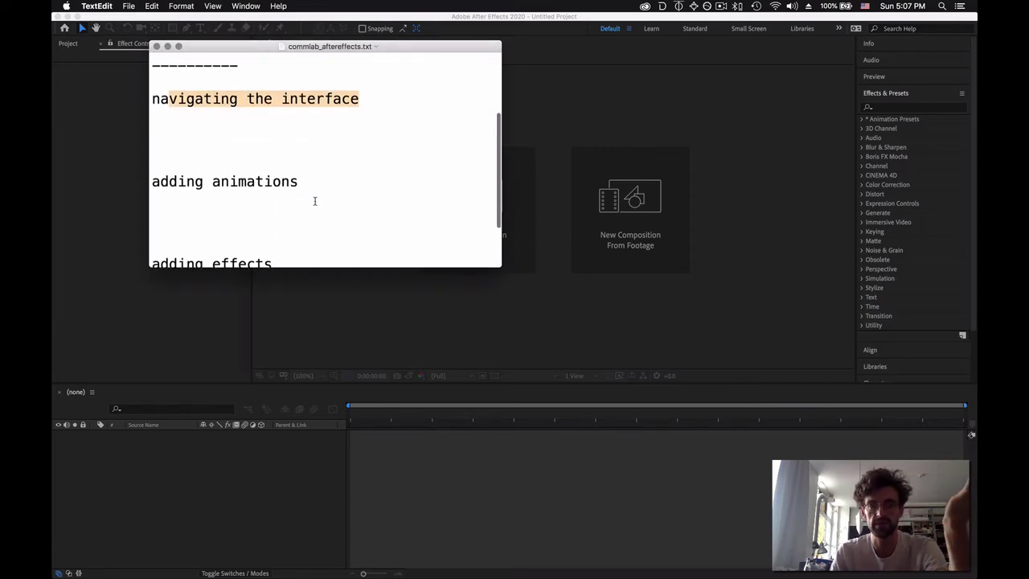
click(355, 171)
double_click(273, 180)
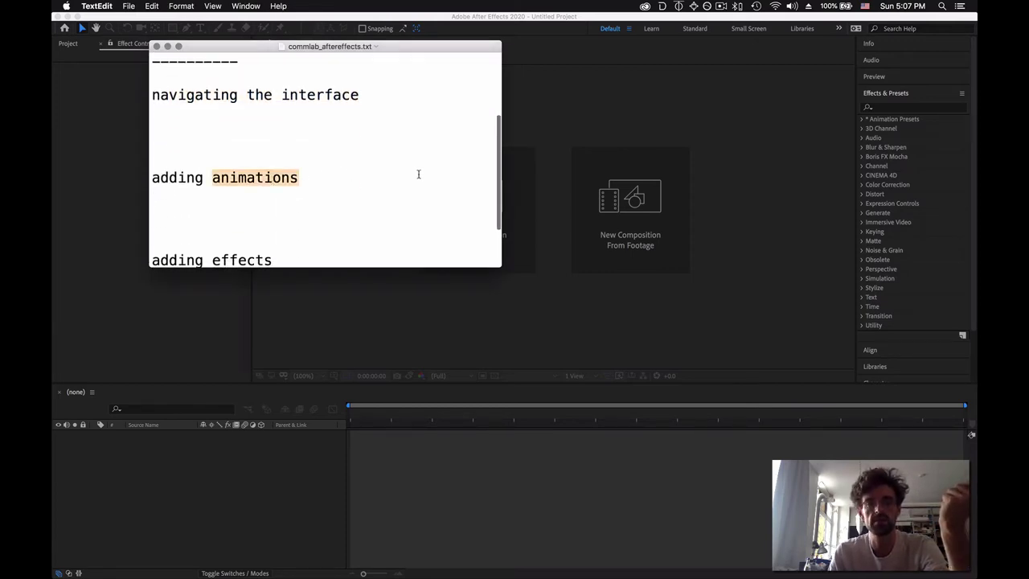
scroll(271, 202, down, 2)
double_click(266, 203)
scroll(415, 174, down, 1)
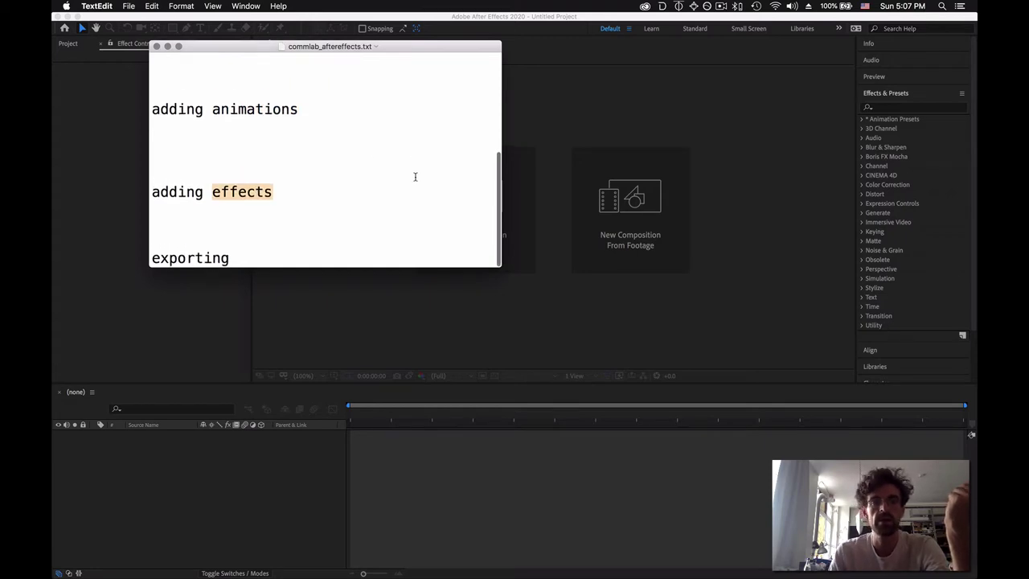
click(264, 257)
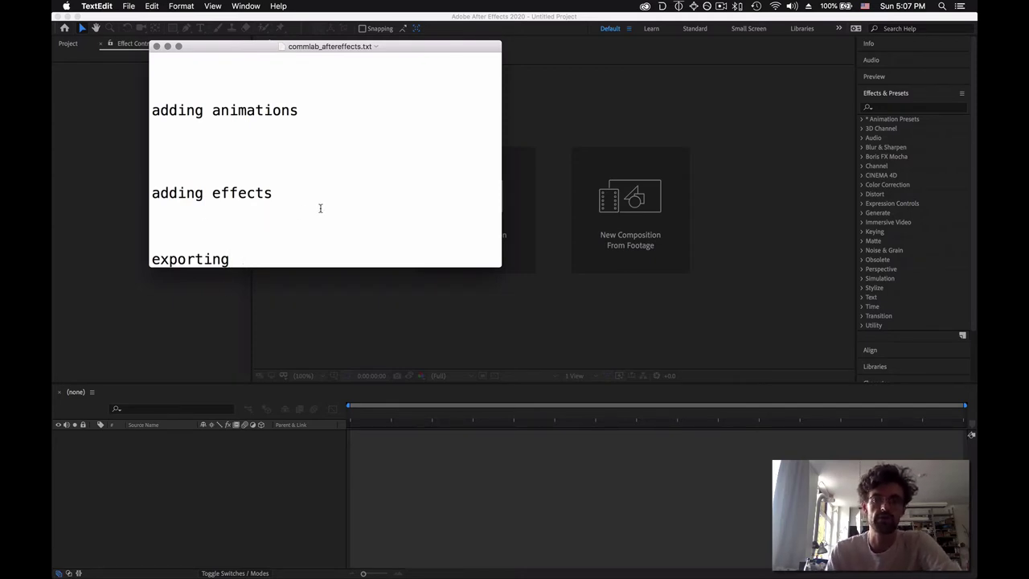
Switch to After Effects and start a new empty project from the Home screen
click(183, 347)
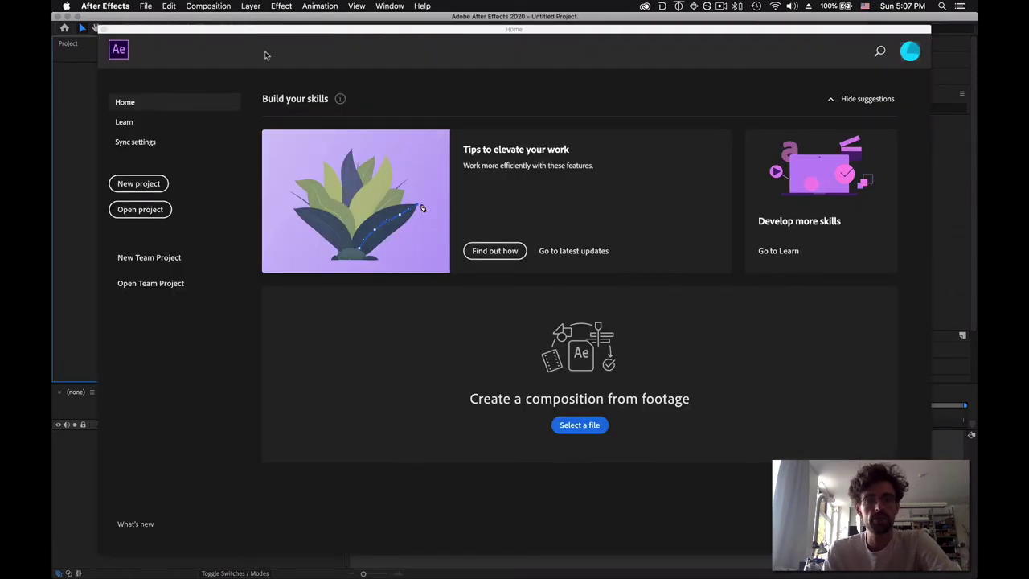
click(122, 184)
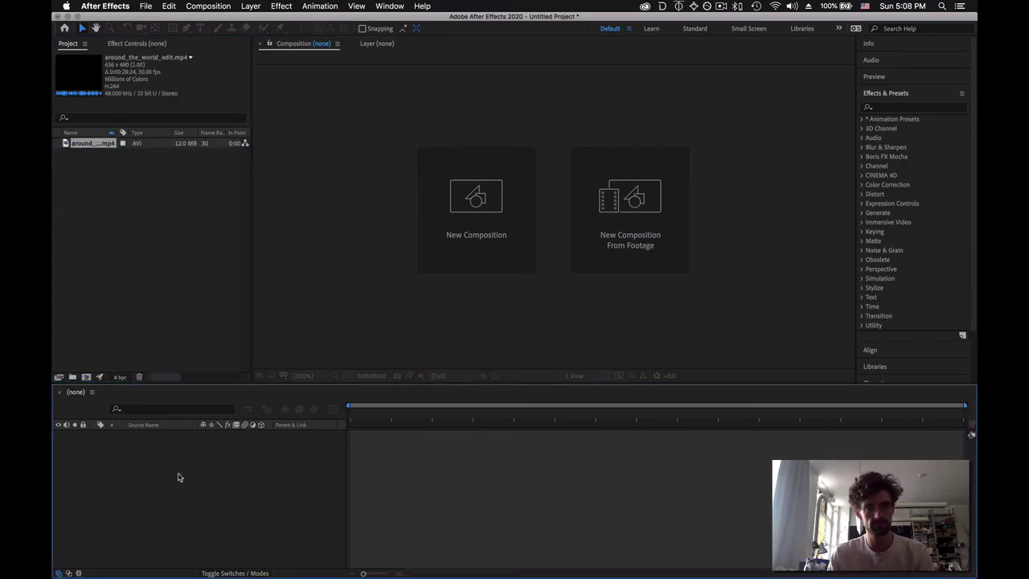
Create a composition from around_the_world_edit.mp4 and preview it around seven seconds
click(585, 250)
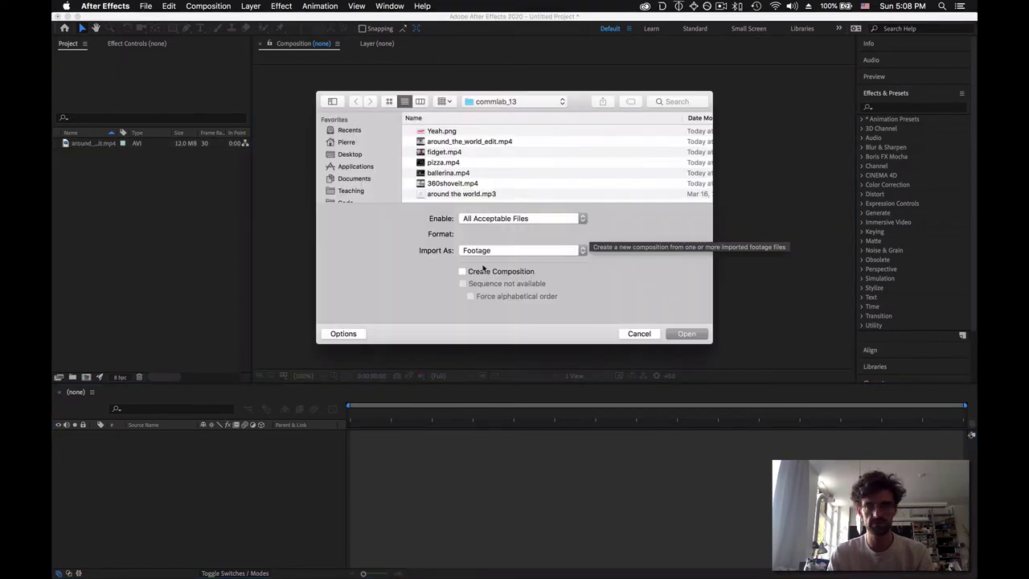
click(470, 141)
key(Return)
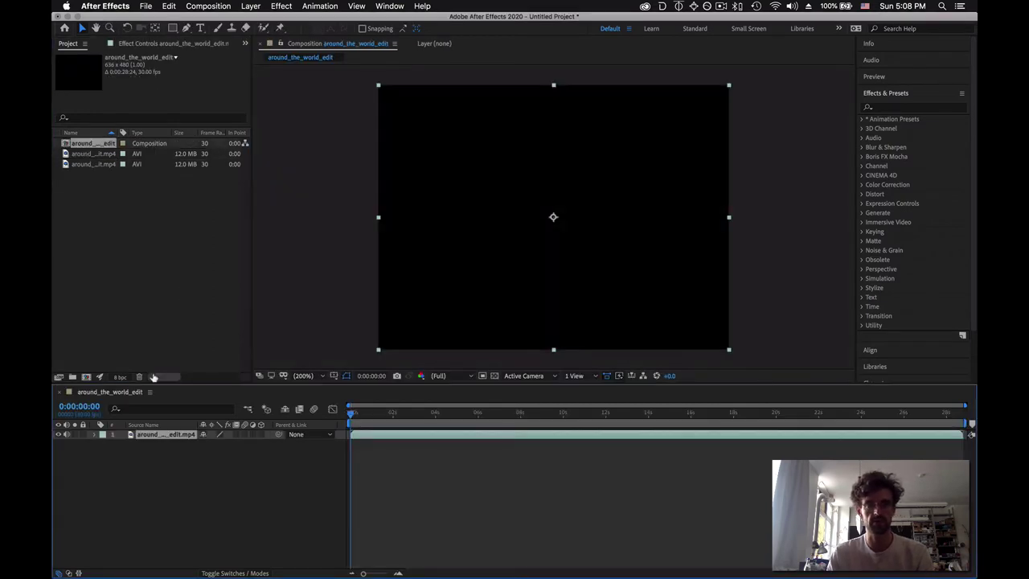
drag(351, 419, 314, 411)
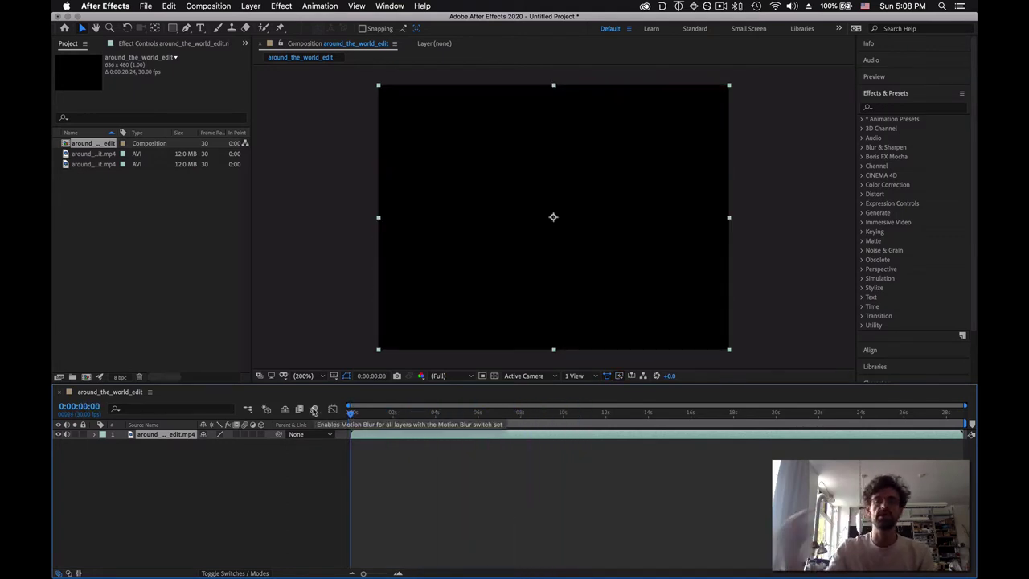
Add Yeah.png from Finder as a layer on top of the footage
key(super+Tab)
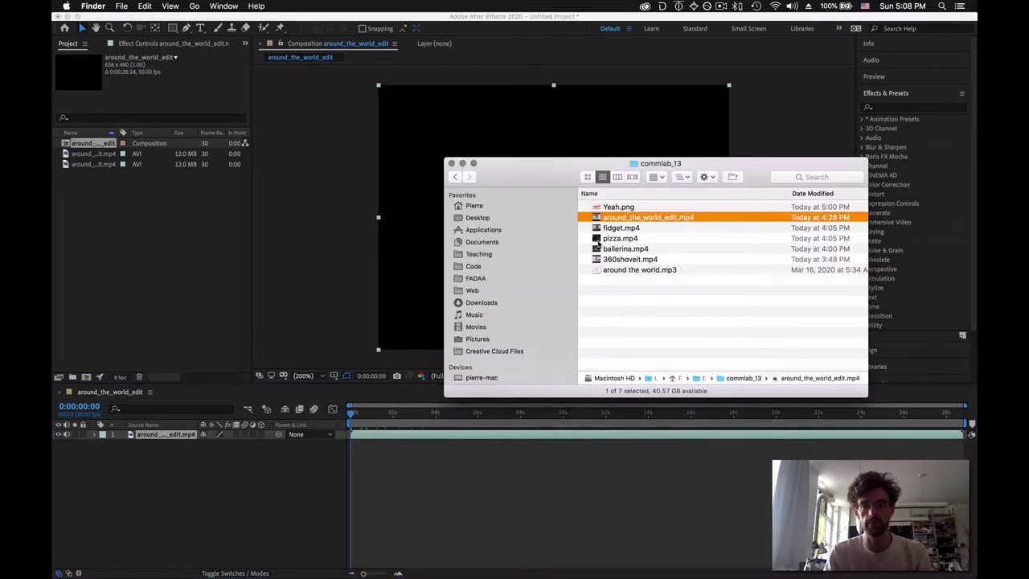
click(644, 209)
key(space)
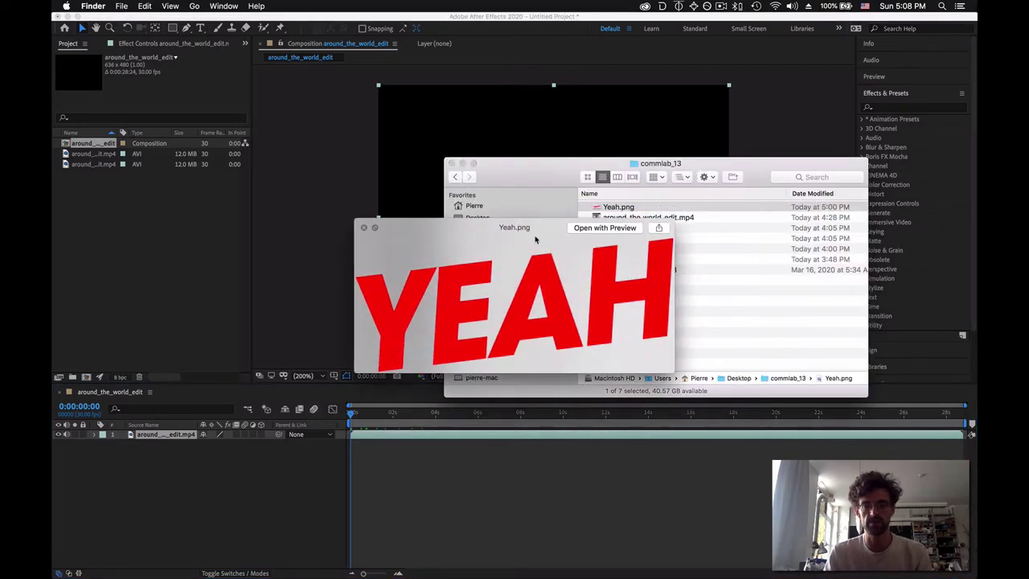
key(space)
drag(647, 209, 234, 495)
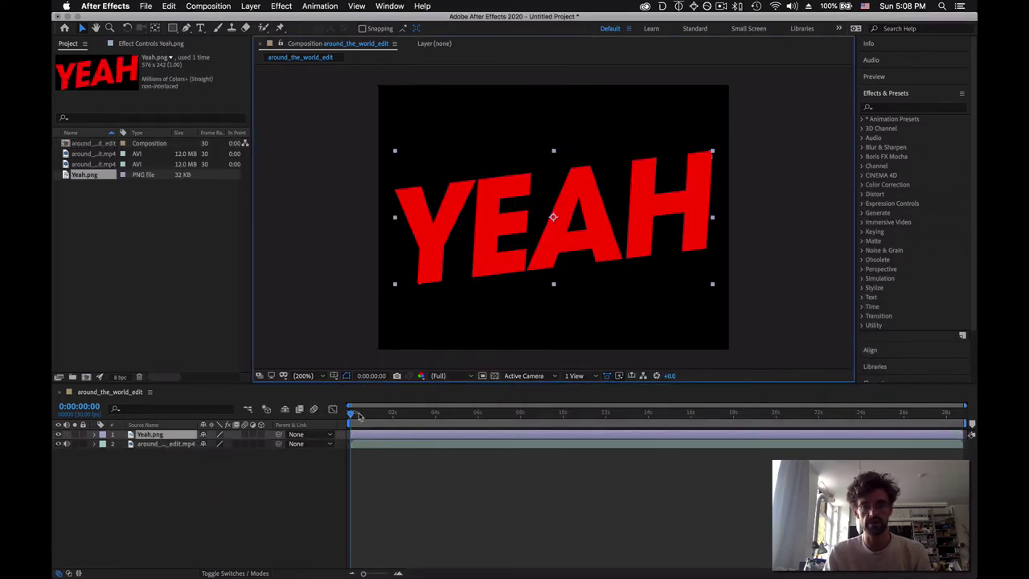
Trim the Yeah.png layer to run from about 0:00:11:16 to 0:00:13:02
click(354, 414)
drag(369, 414, 550, 414)
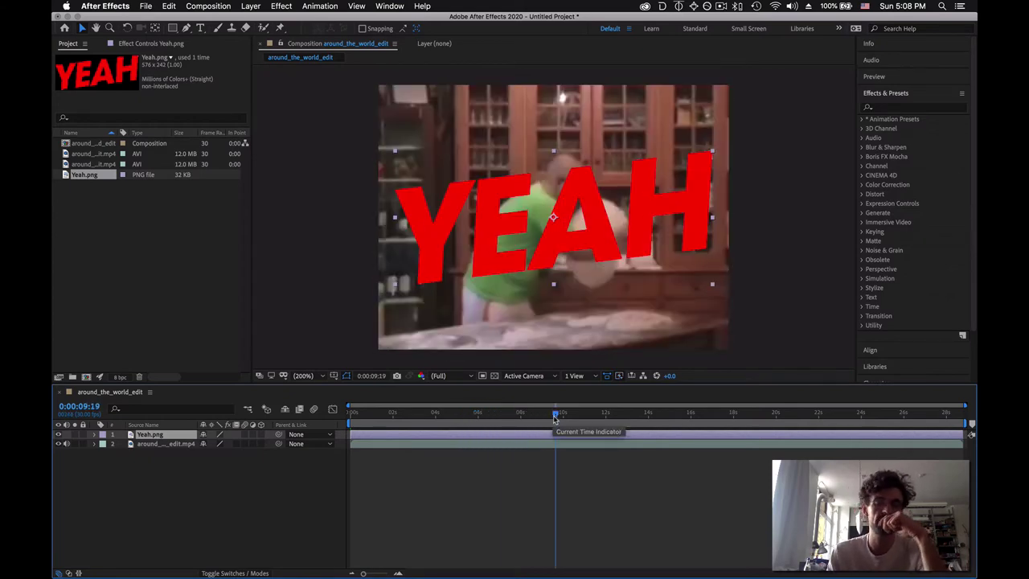
click(58, 435)
click(59, 435)
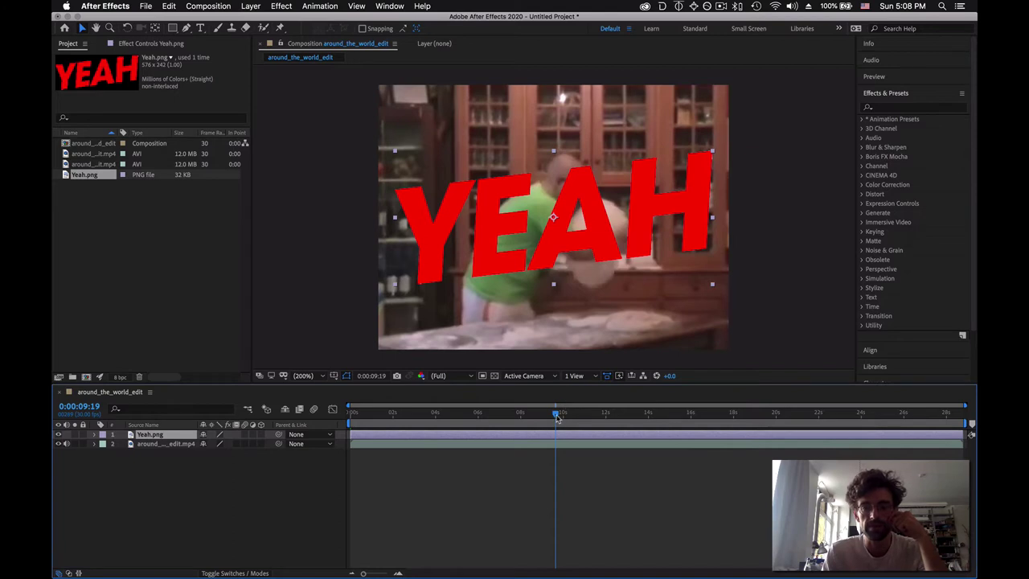
drag(555, 412, 596, 416)
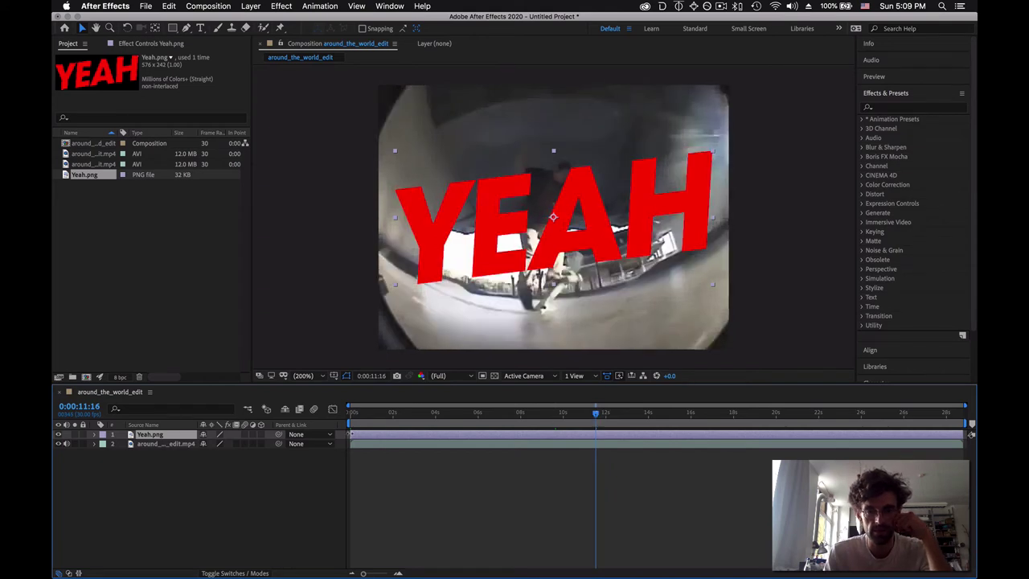
drag(351, 434, 592, 433)
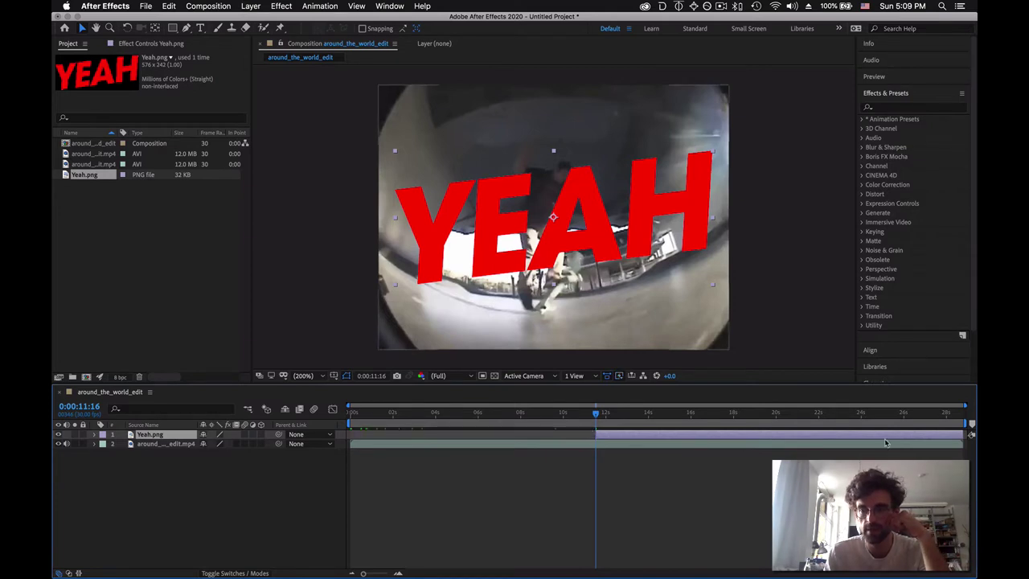
drag(598, 414, 628, 415)
drag(969, 434, 630, 435)
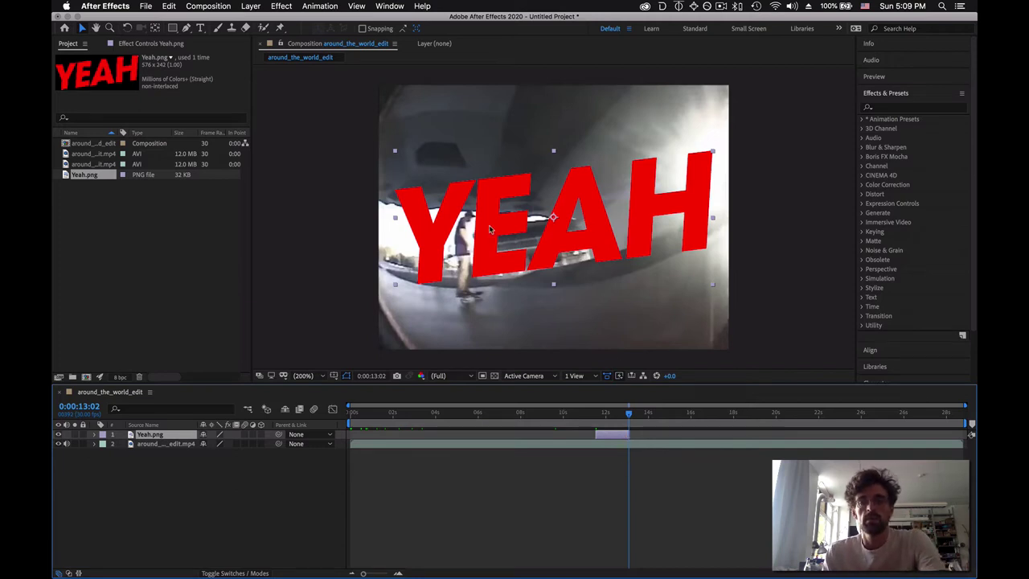
Expand Yeah.png's Transform properties and return the playhead to 0:00:11:16
click(94, 435)
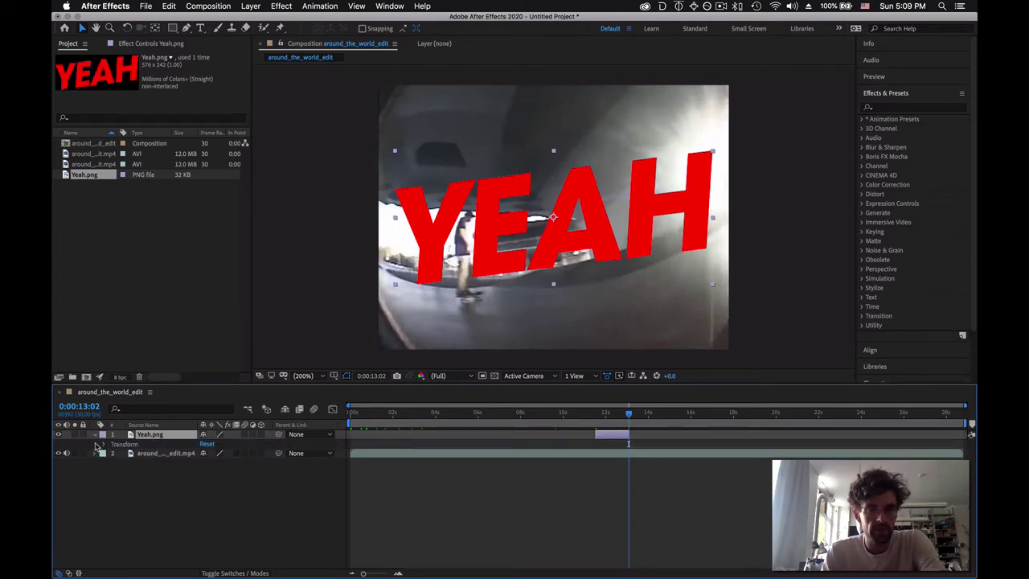
click(105, 445)
drag(630, 413, 599, 416)
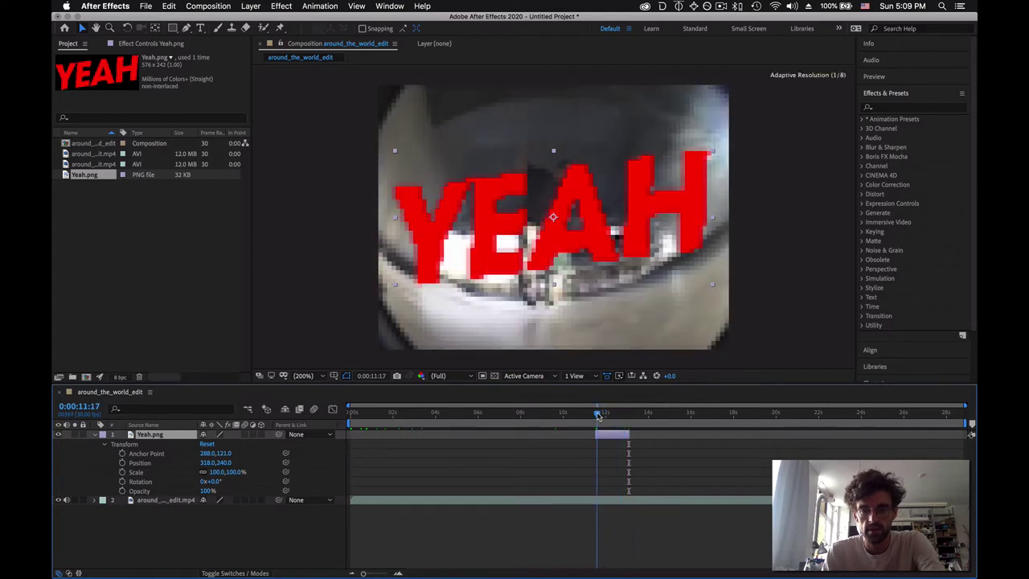
drag(598, 416, 596, 416)
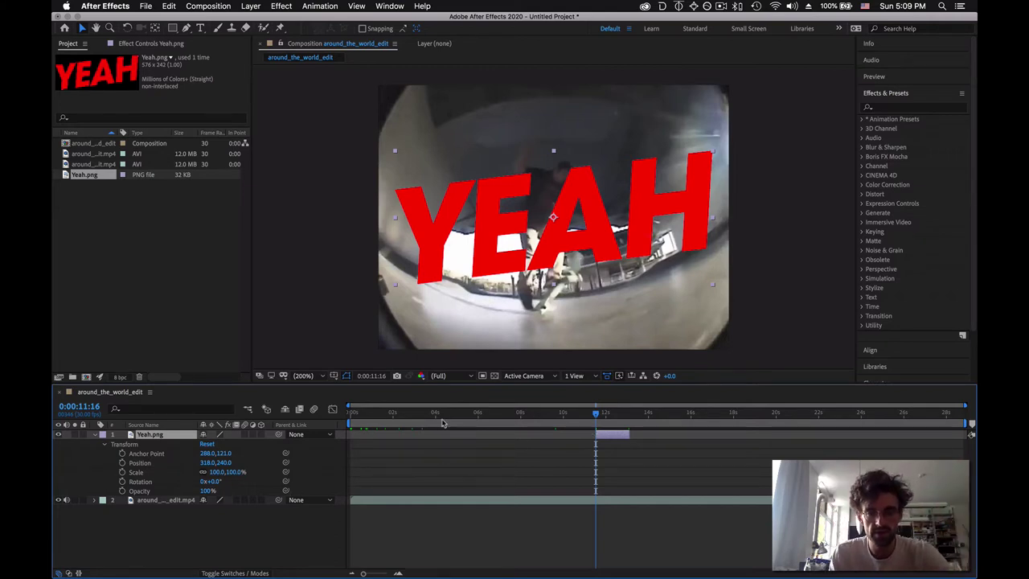
Enable Scale and Rotation keyframing and set the YEAH scale to 0% at the start
click(122, 472)
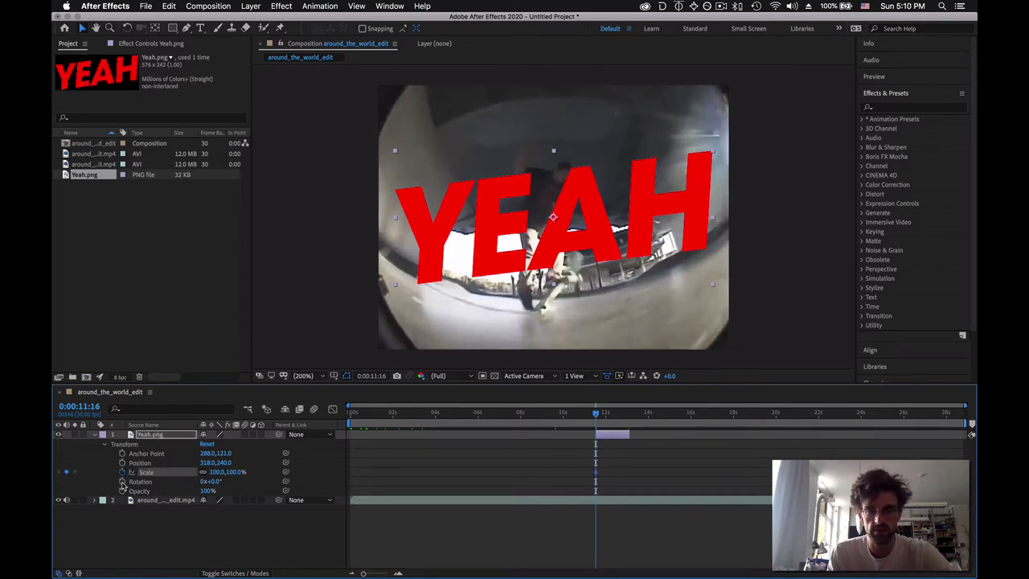
click(122, 481)
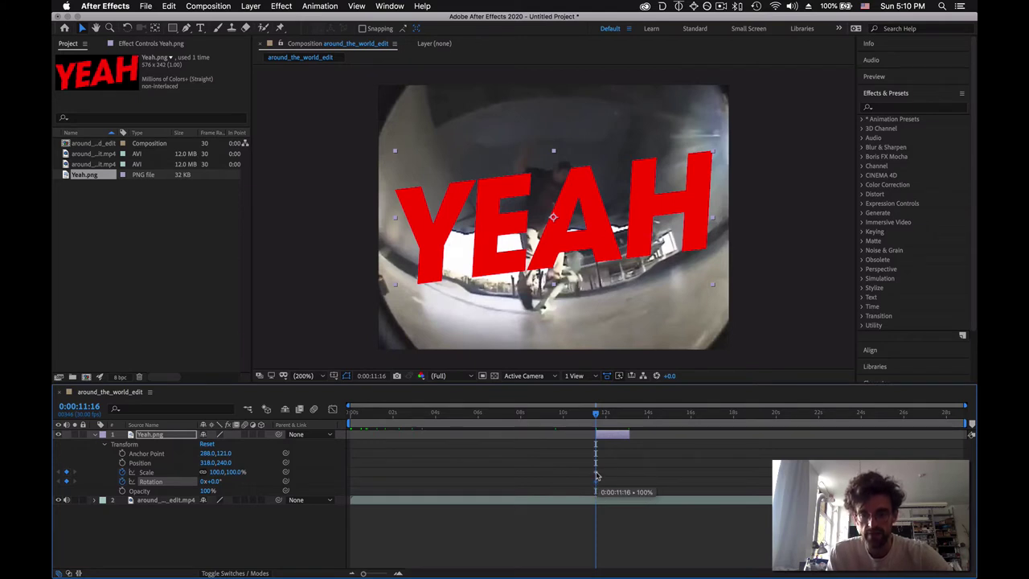
click(215, 472)
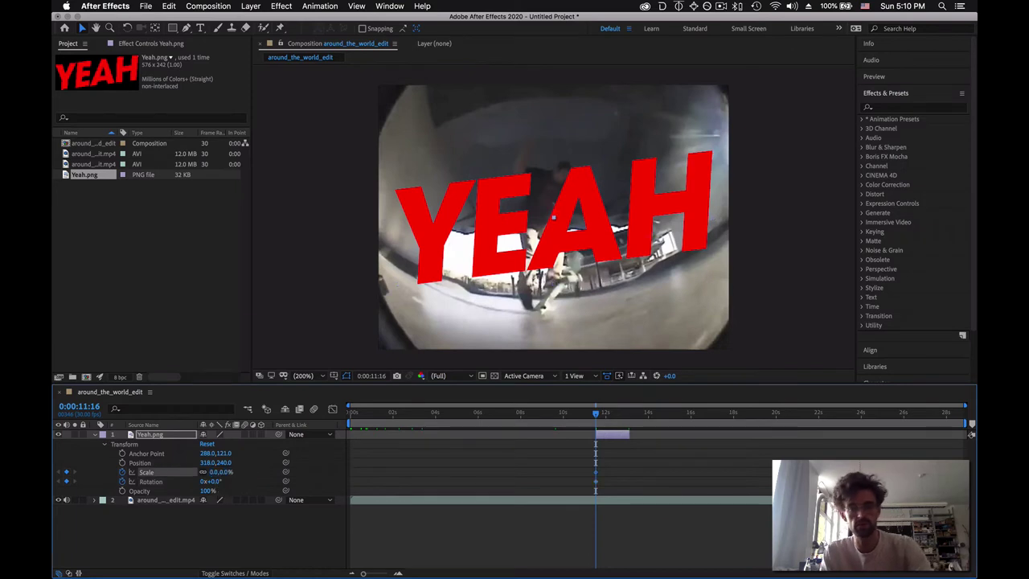
text(0)
key(Return)
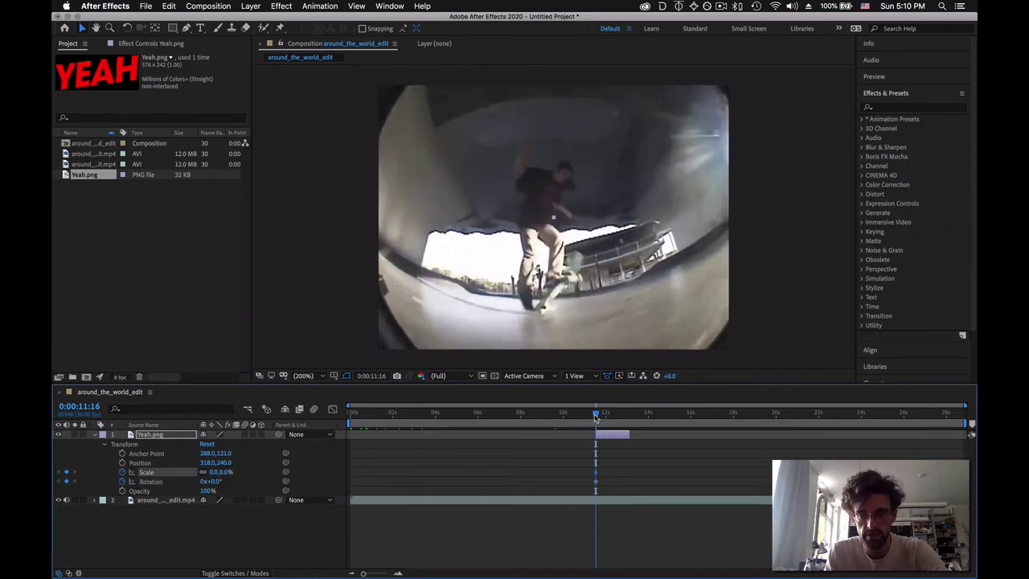
key(space)
key(space)
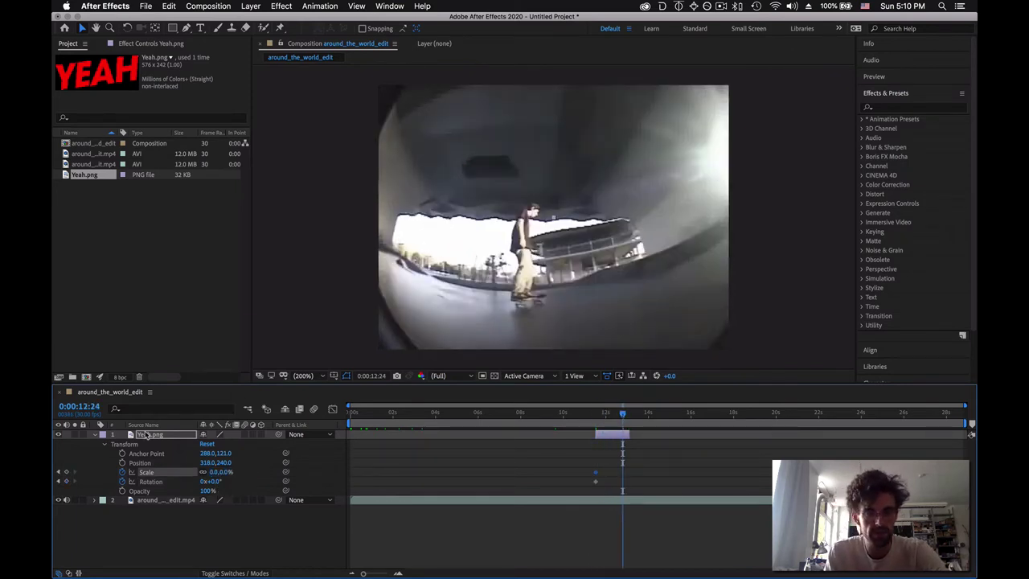
Set the YEAH scale to 120% at 0:00:12:24
click(216, 471)
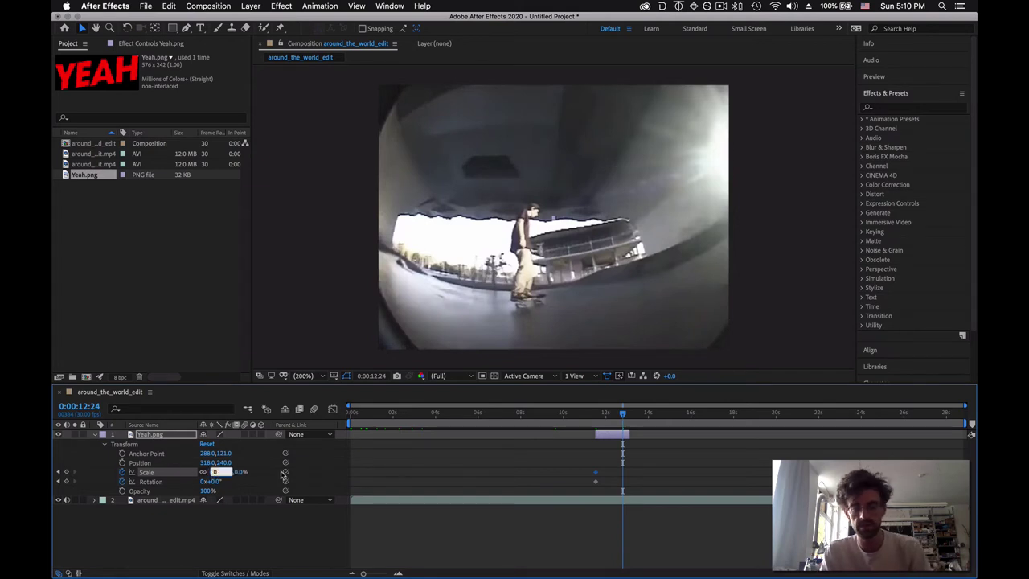
text(120)
key(Return)
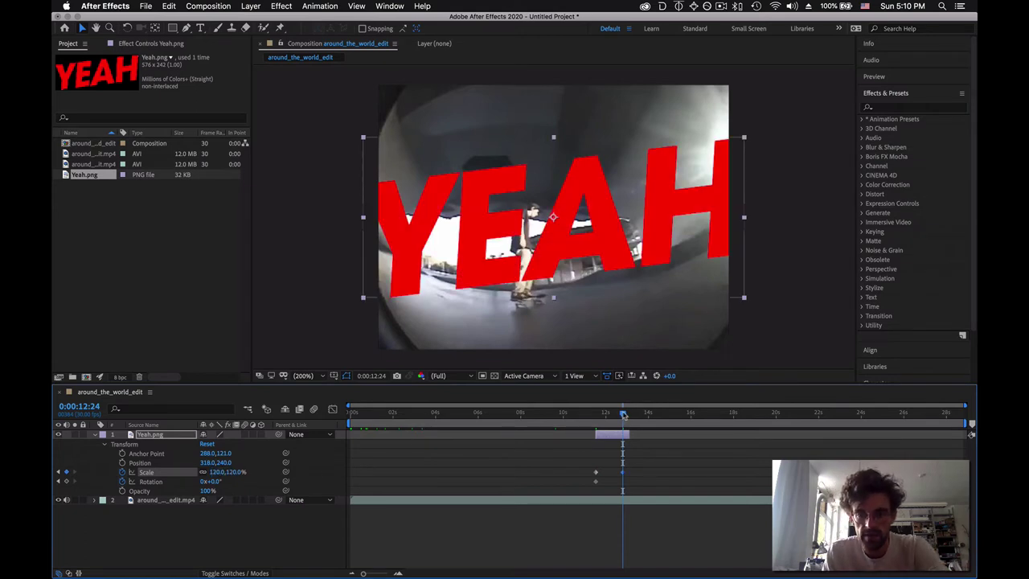
Set the scale back to 100% at 0:00:13:02 and preview the pop-in
drag(623, 412, 629, 414)
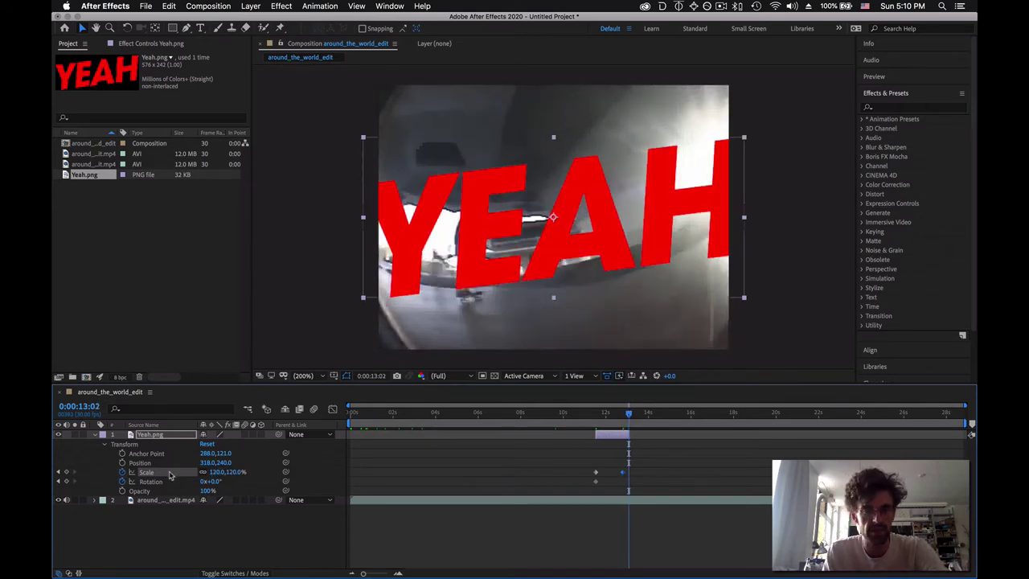
click(215, 472)
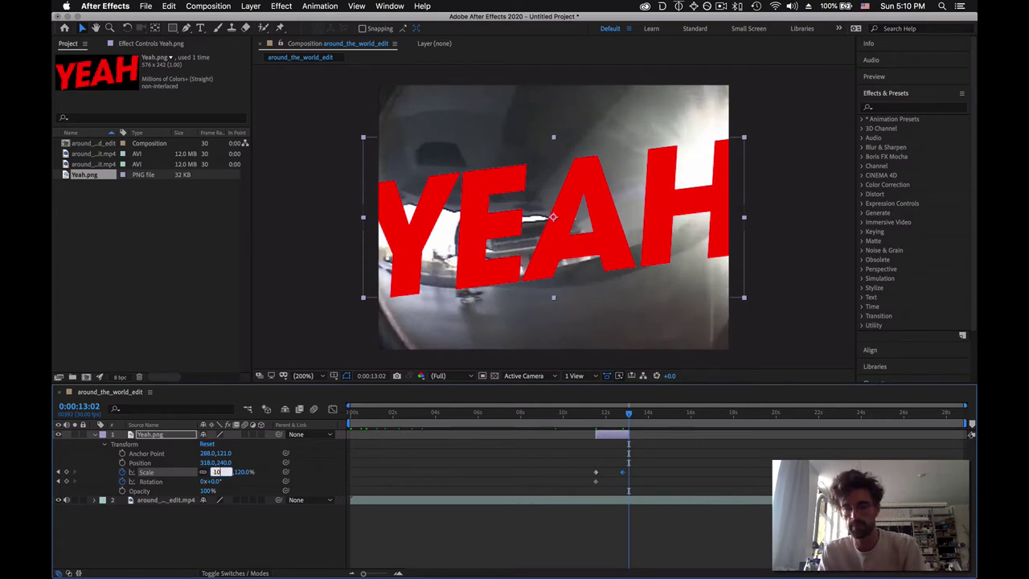
key(Return)
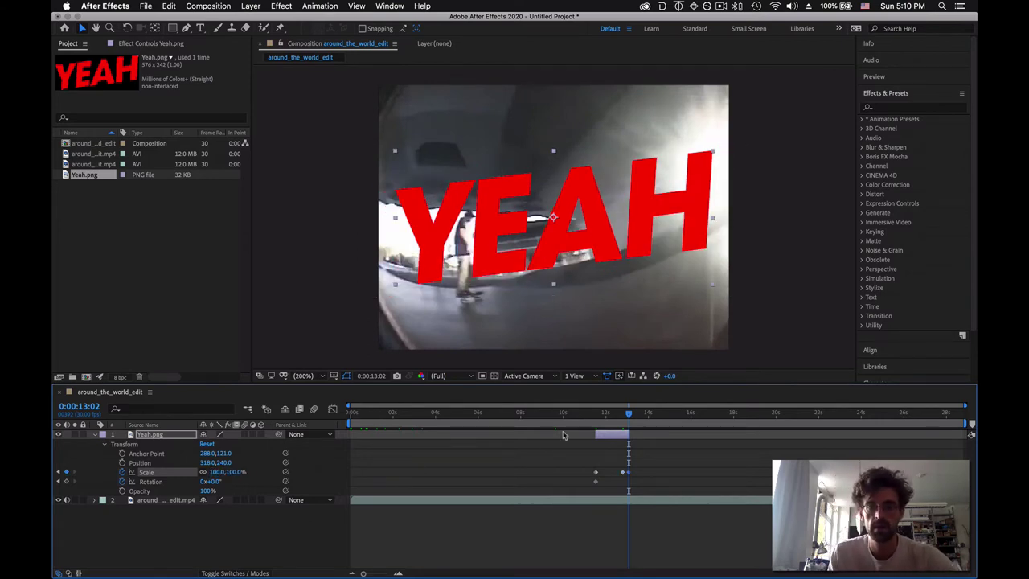
click(581, 412)
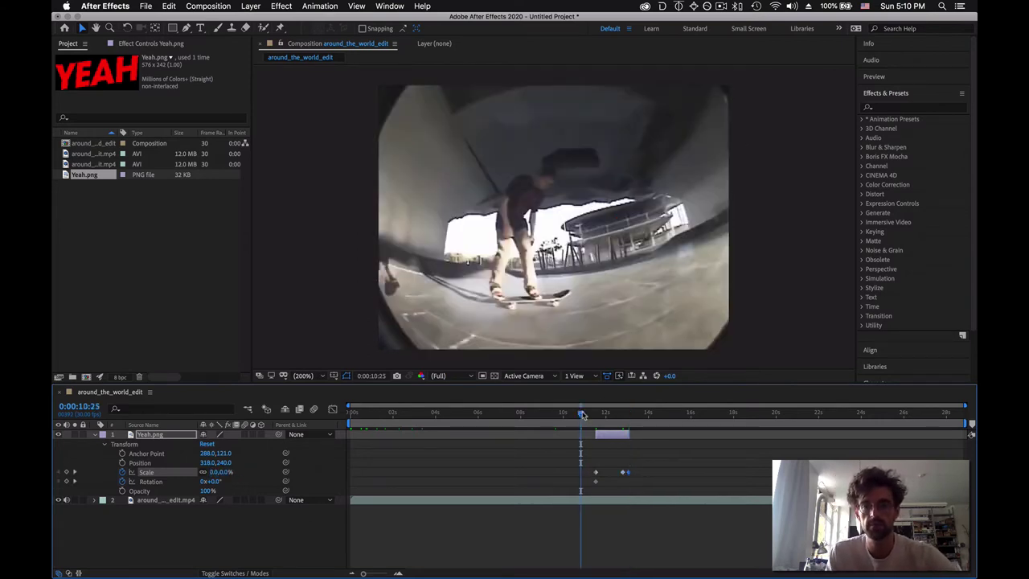
key(space)
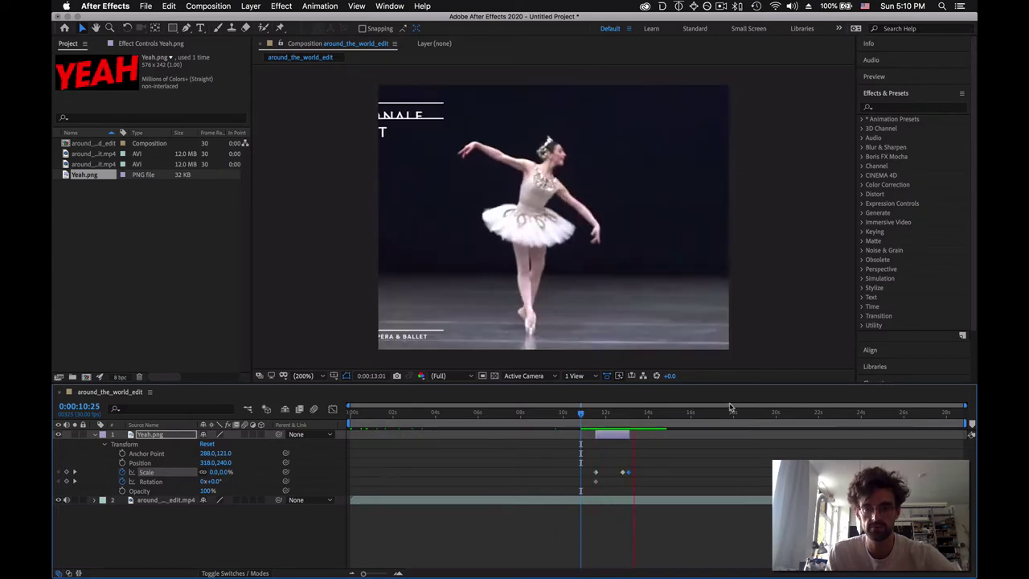
key(space)
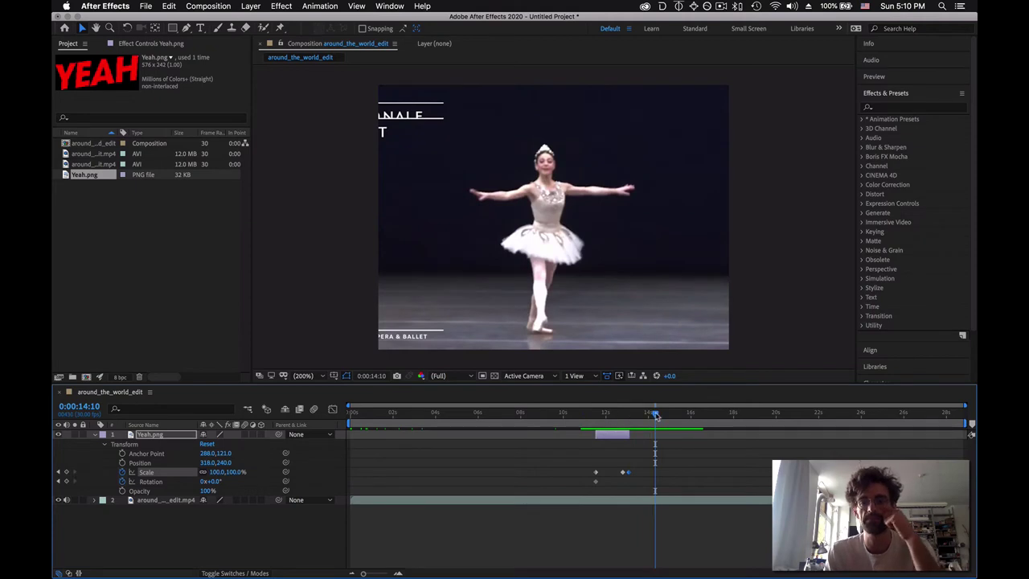
Step through the Scale keyframes and land on the 120% keyframe at 0:00:12:24
drag(656, 415, 624, 422)
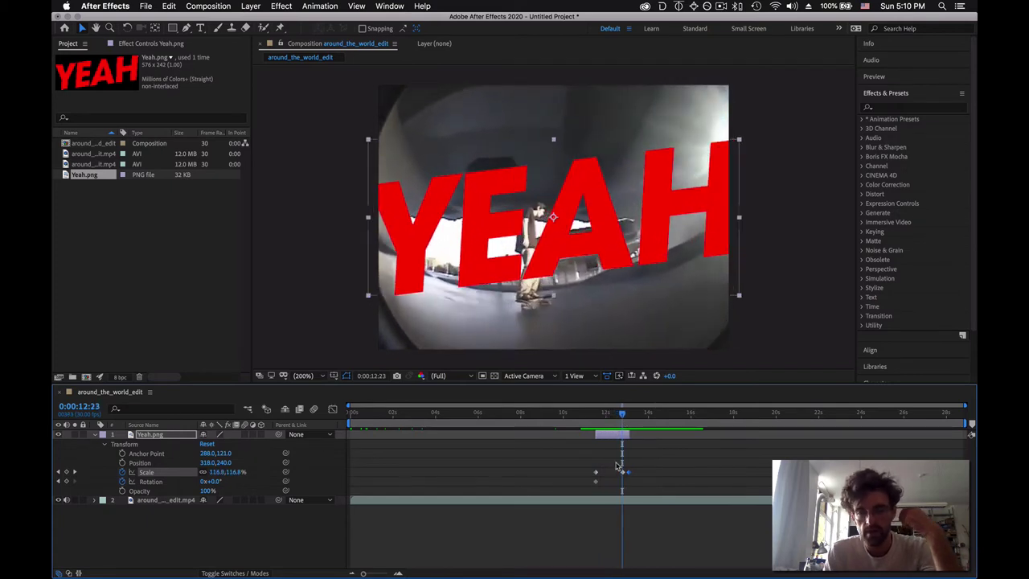
mouse_move(624, 478)
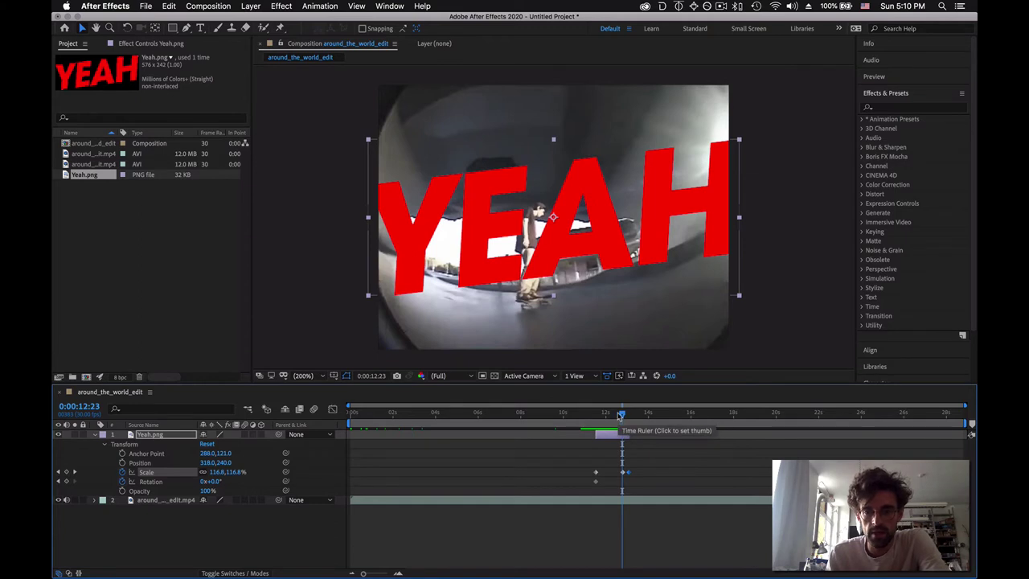
drag(621, 416, 616, 416)
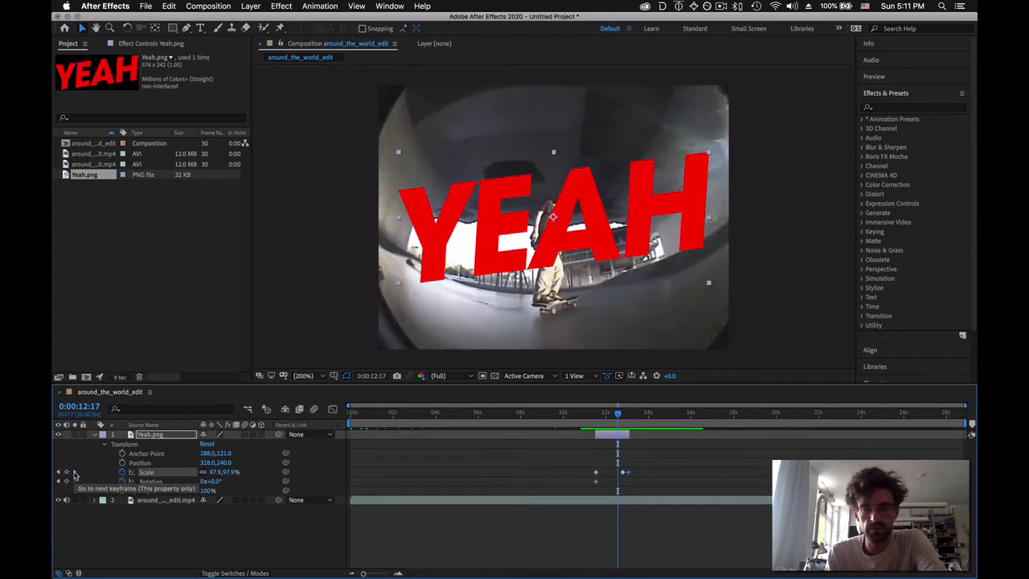
click(74, 472)
click(59, 473)
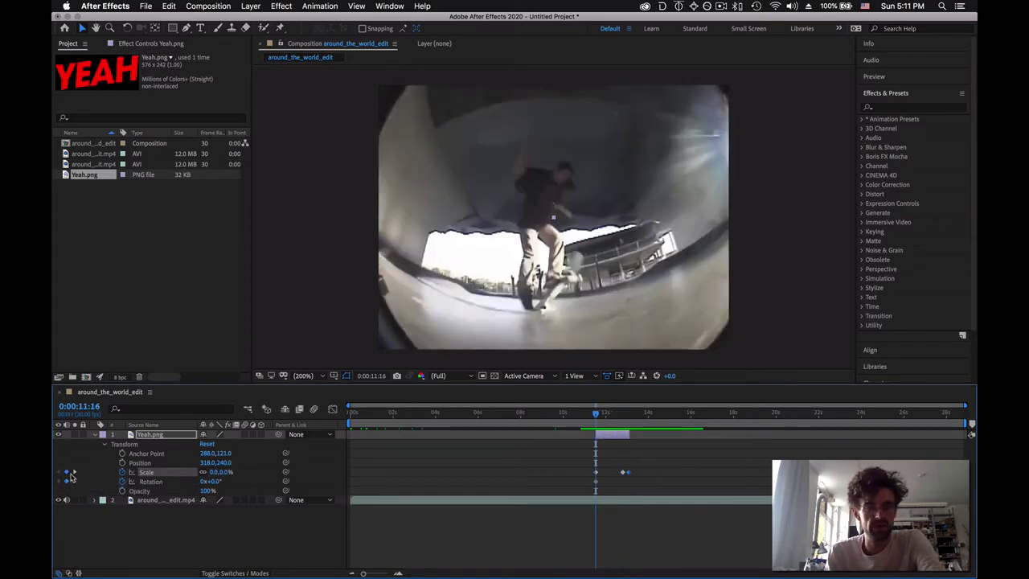
click(74, 473)
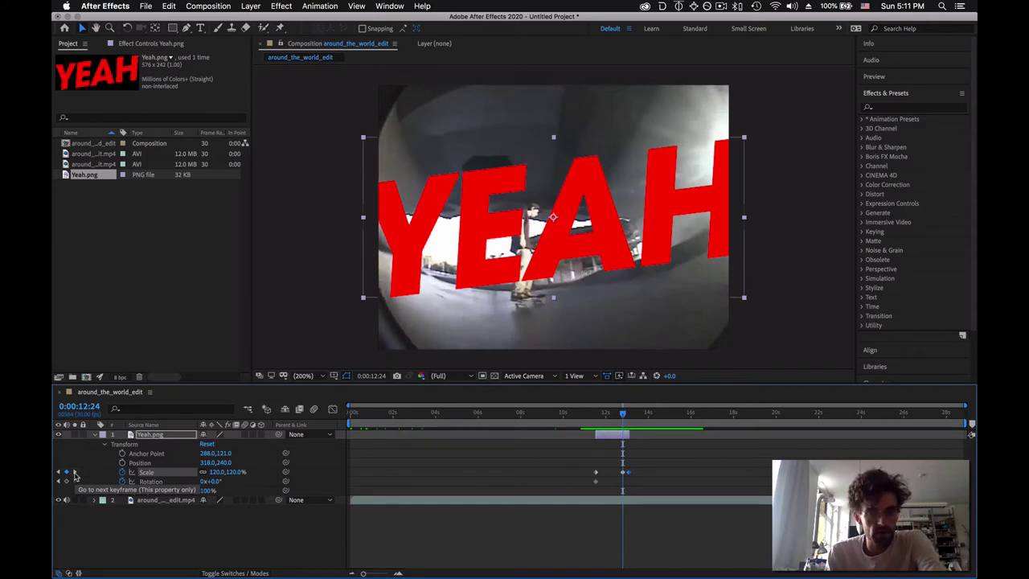
click(74, 473)
click(60, 474)
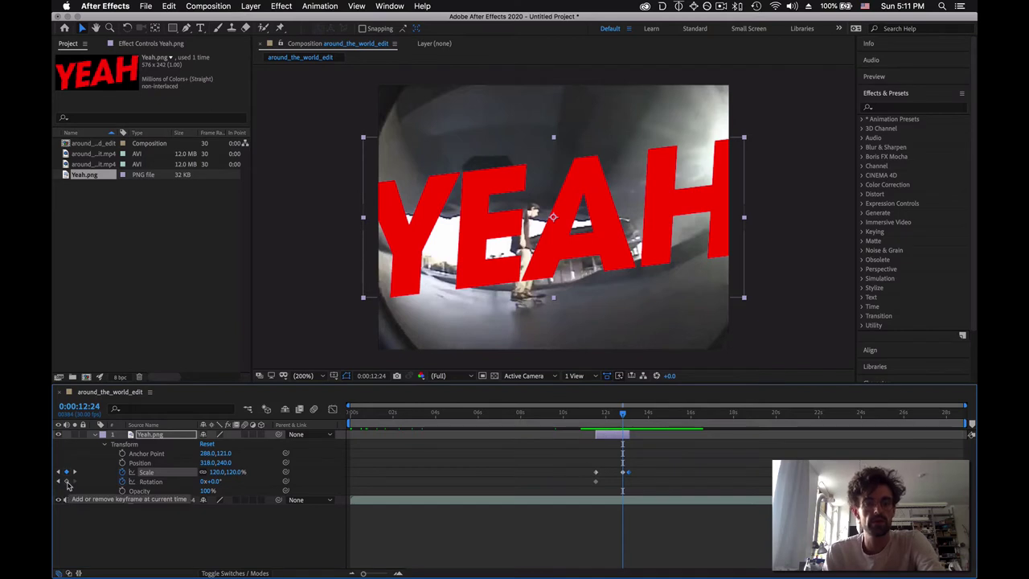
Add a Rotation keyframe of 3x+0.0° at 0:00:12:24 and preview the spin
click(67, 482)
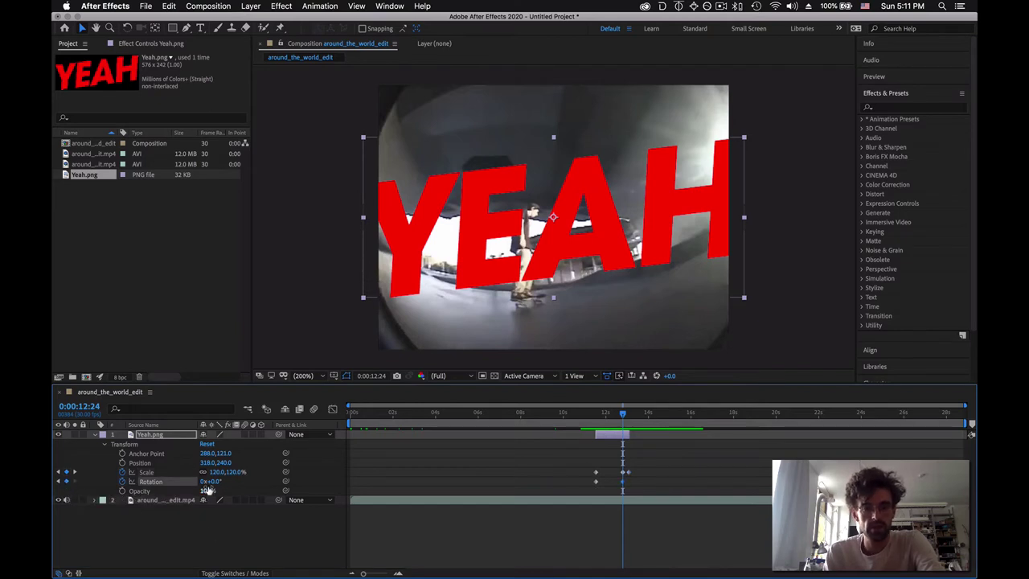
click(214, 481)
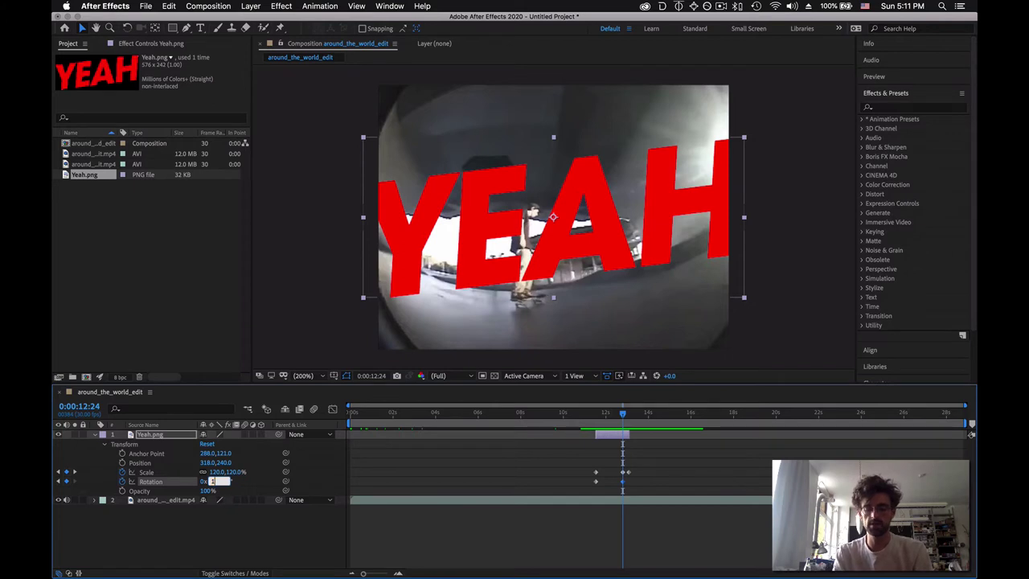
key(Return)
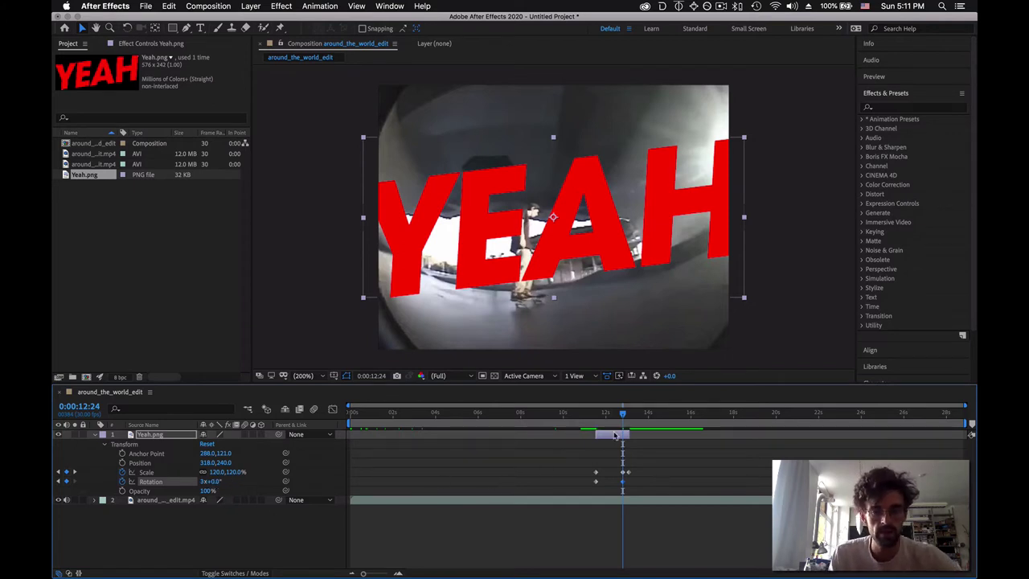
drag(624, 419, 592, 421)
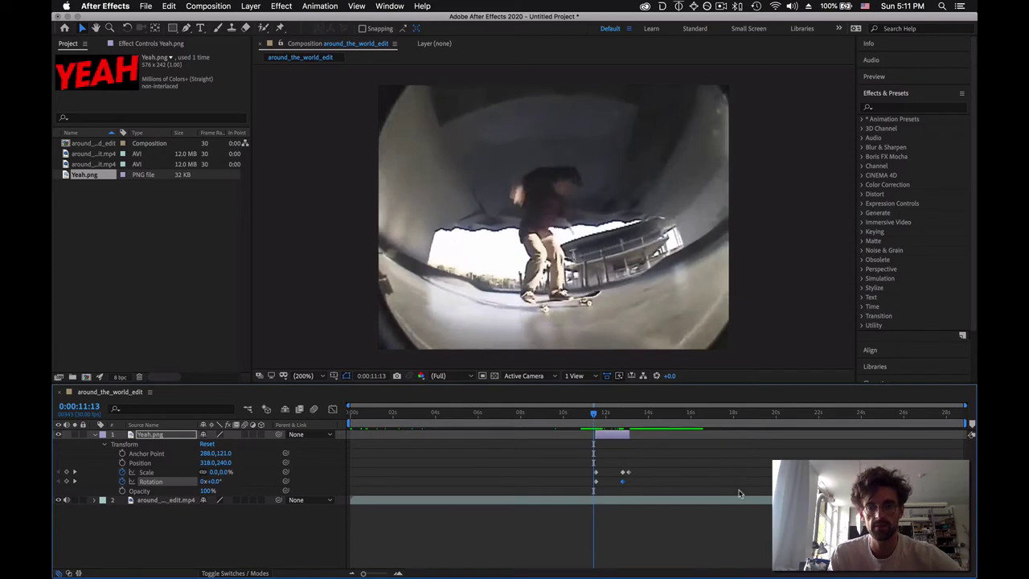
key(space)
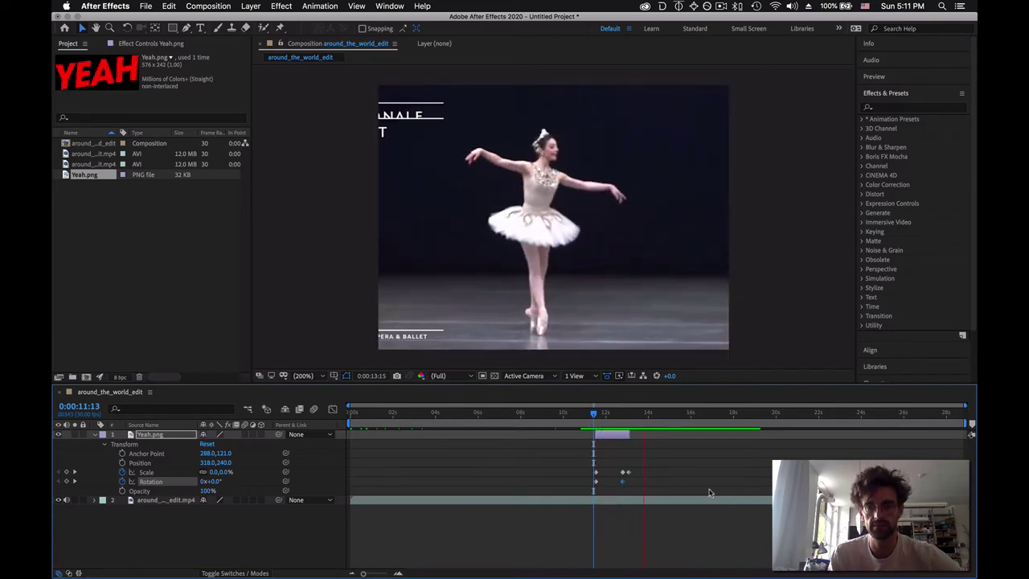
Move the 120% Scale and 3x Rotation keyframes to 0:00:12:13 and preview the result
key(space)
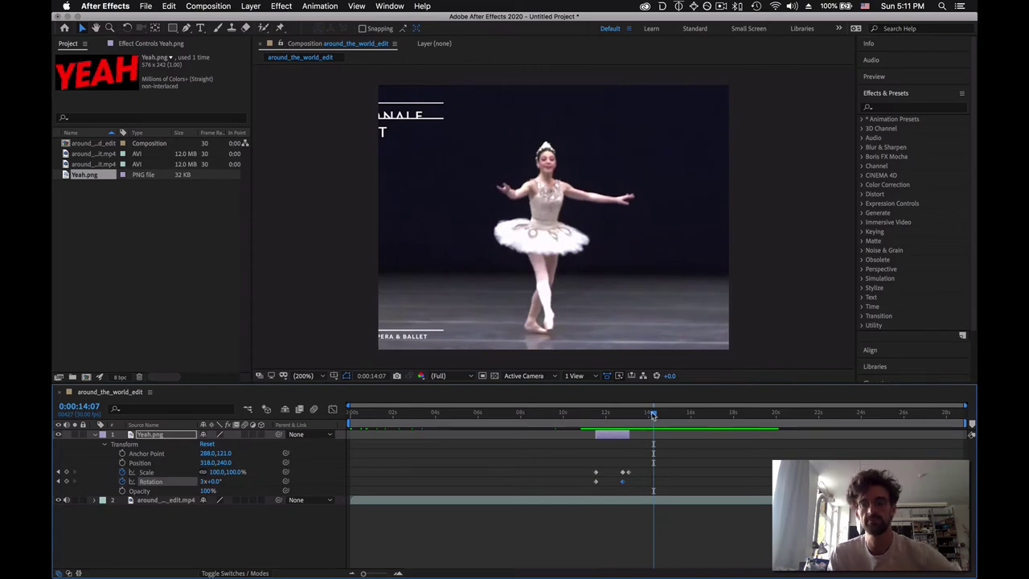
click(643, 416)
drag(643, 417, 630, 420)
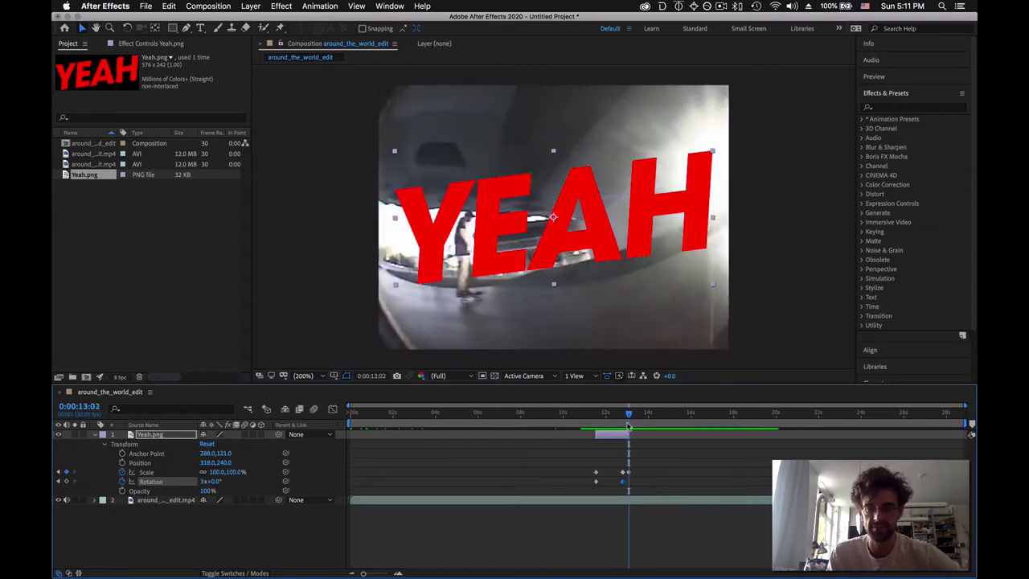
click(625, 473)
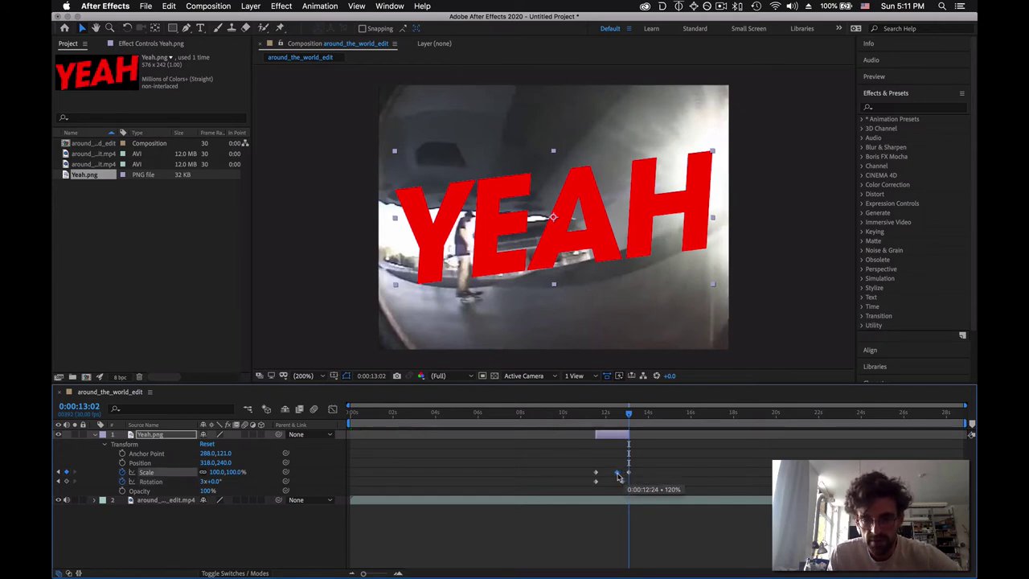
click(620, 483)
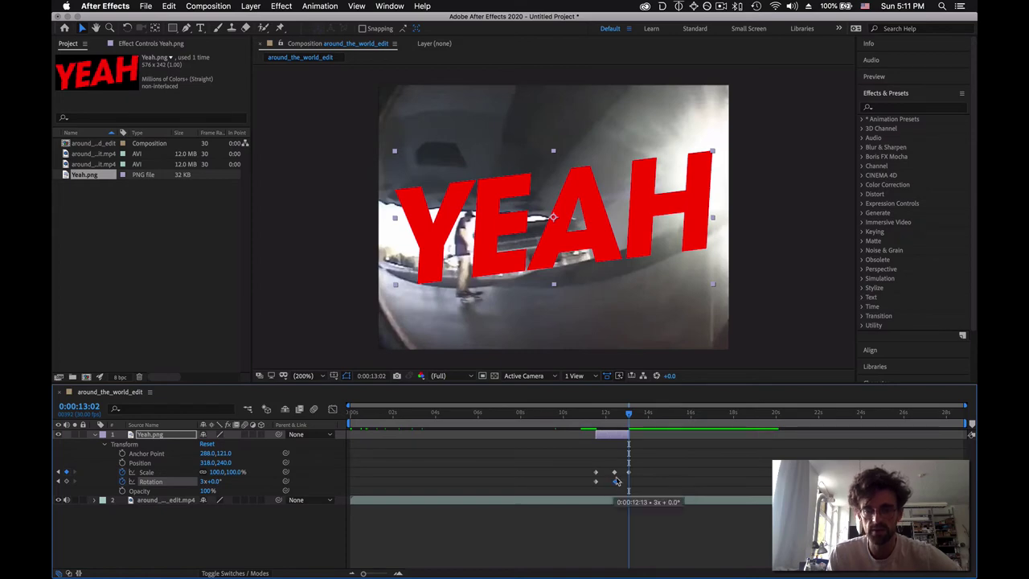
click(595, 419)
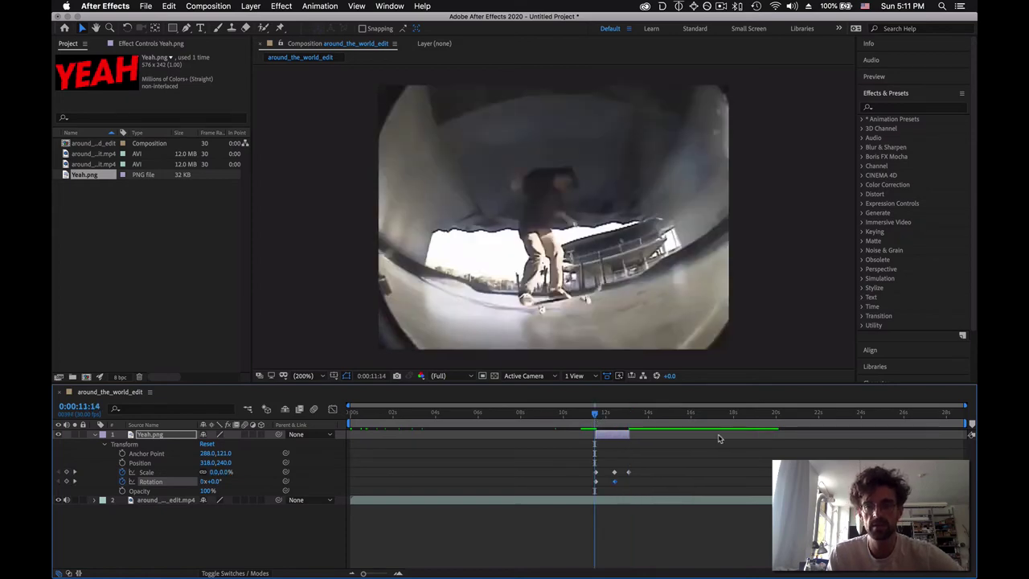
key(space)
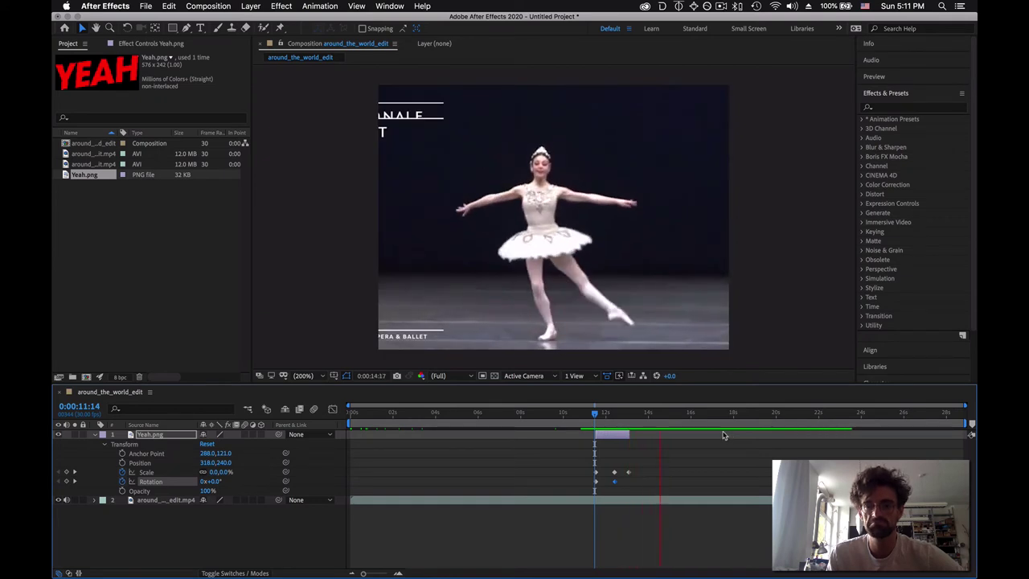
key(space)
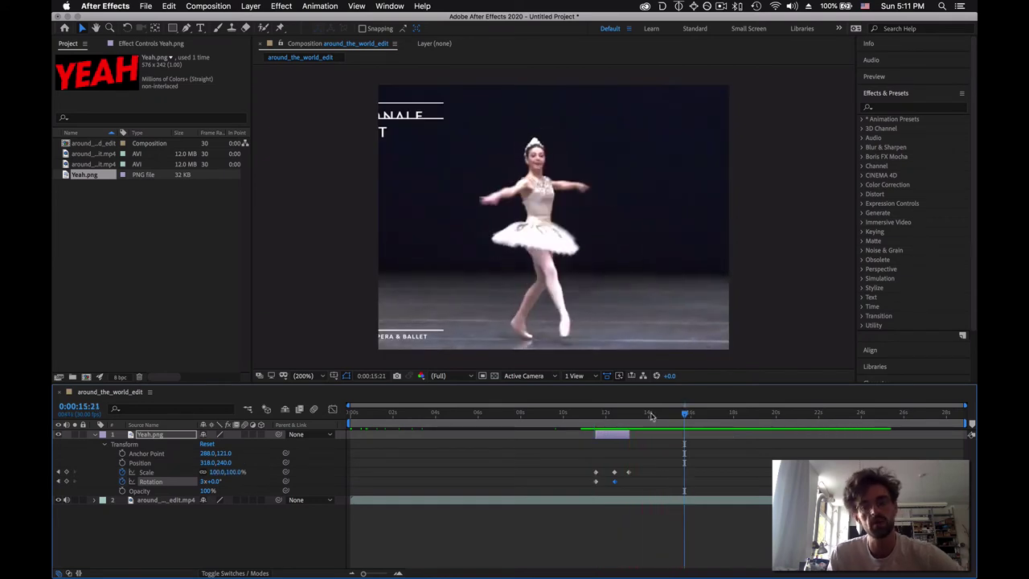
drag(686, 414, 596, 426)
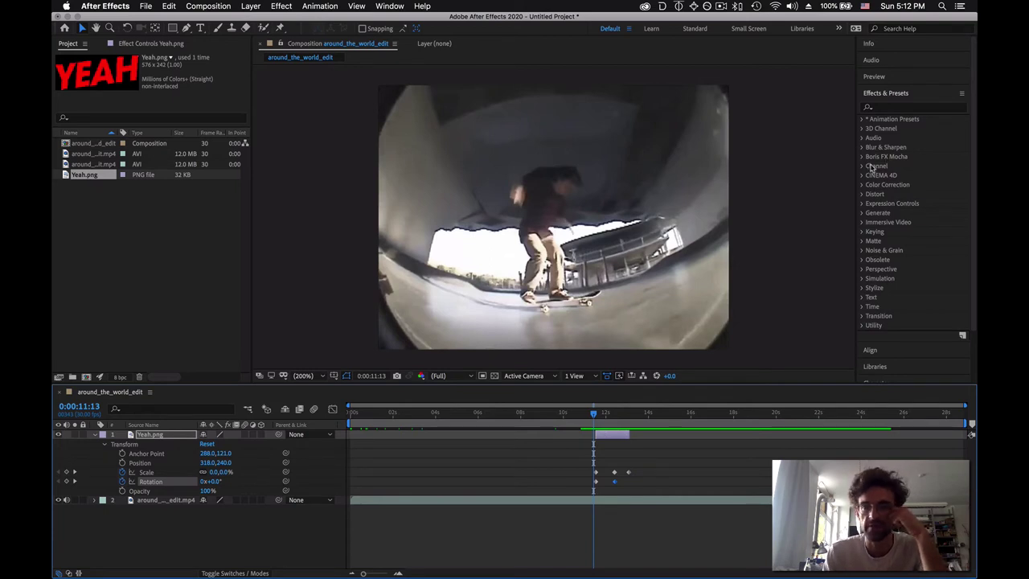
Expand the Distort category in Effects & Presets to locate Spherize
click(863, 194)
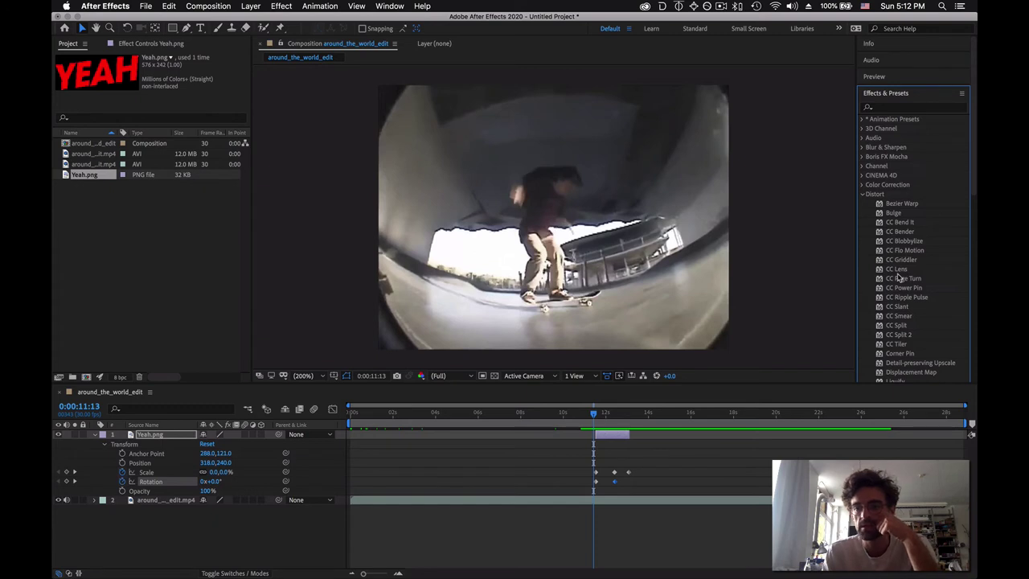
scroll(898, 277, down, 5)
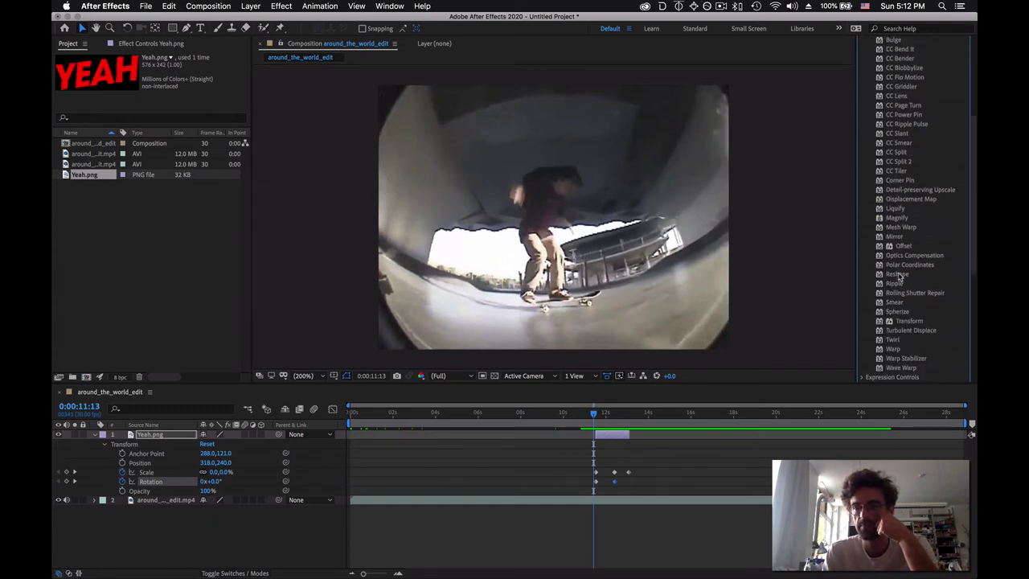
scroll(903, 231, up, 2)
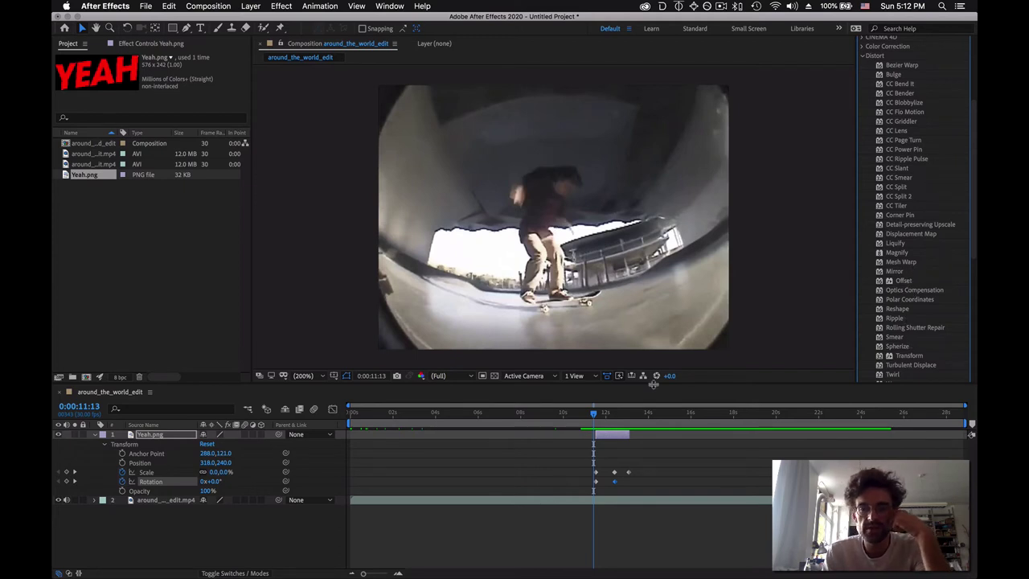
drag(595, 414, 630, 415)
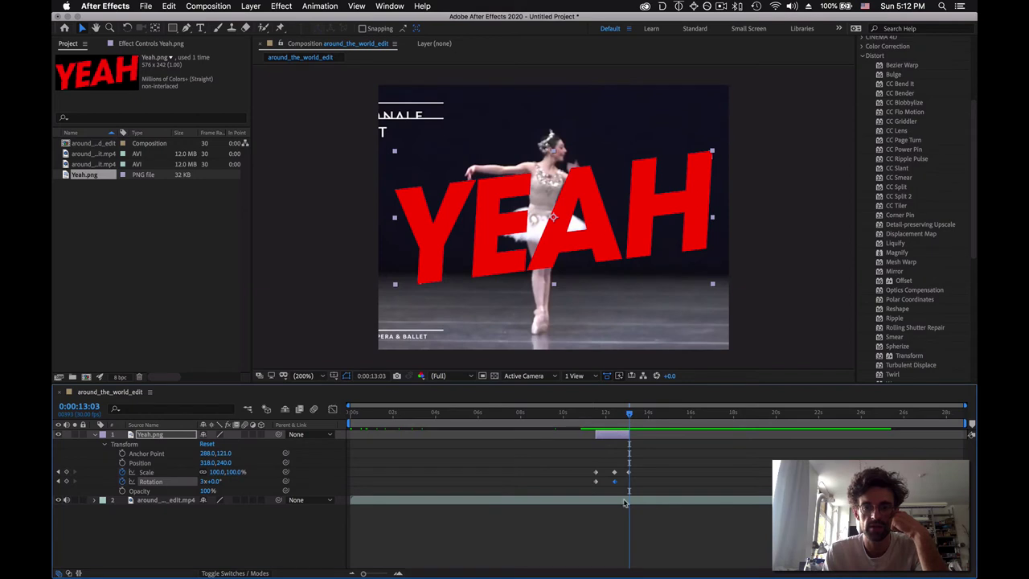
Apply Spherize to the around_the_world_edit.mp4 layer and raise its Radius to 333
click(631, 506)
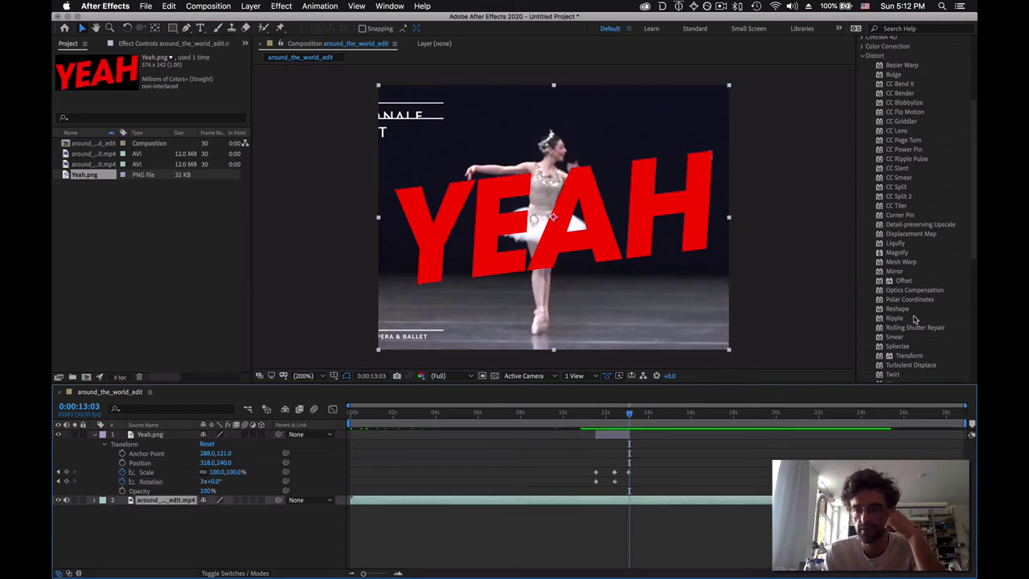
drag(884, 351, 143, 506)
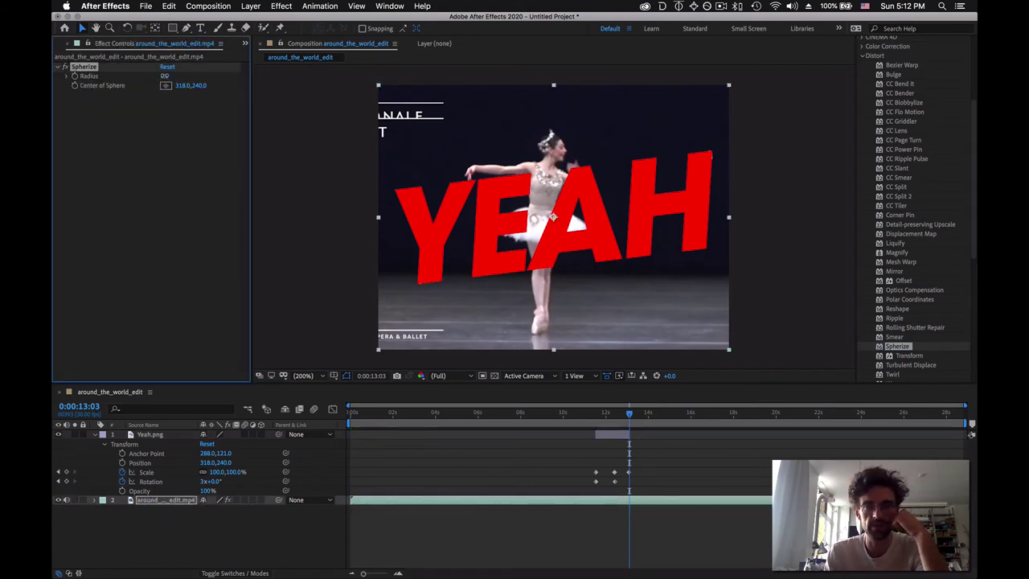
drag(165, 75, 357, 84)
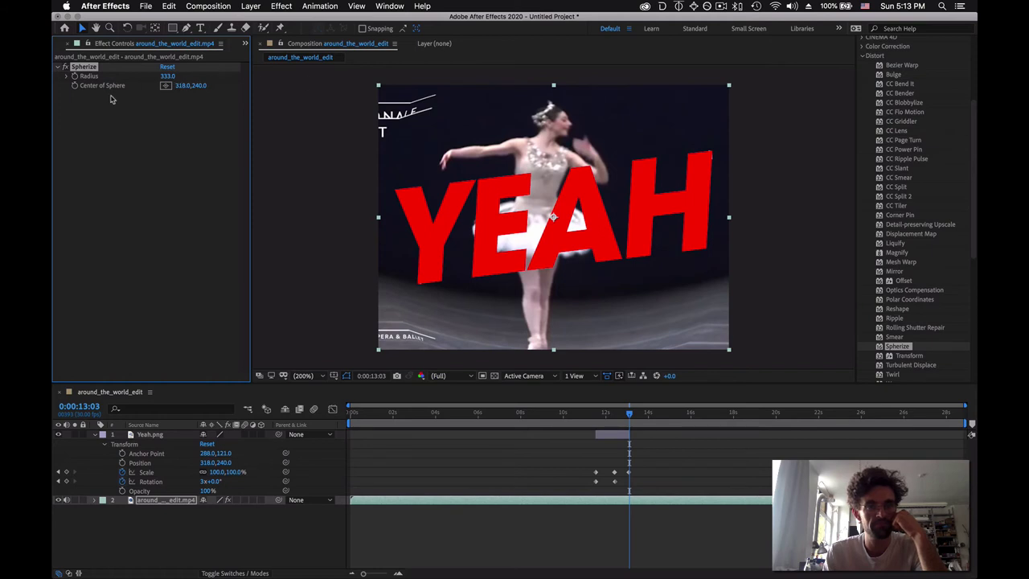
click(68, 77)
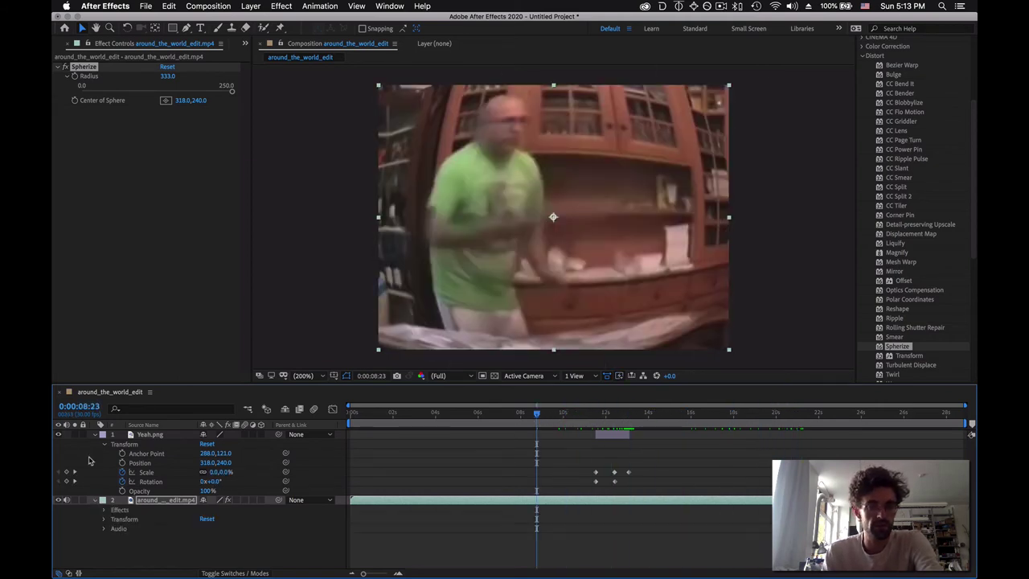
Expand layer 2's Effects and Spherize to show Radius 333.0 and Center of Sphere 318.0,240.0
click(104, 511)
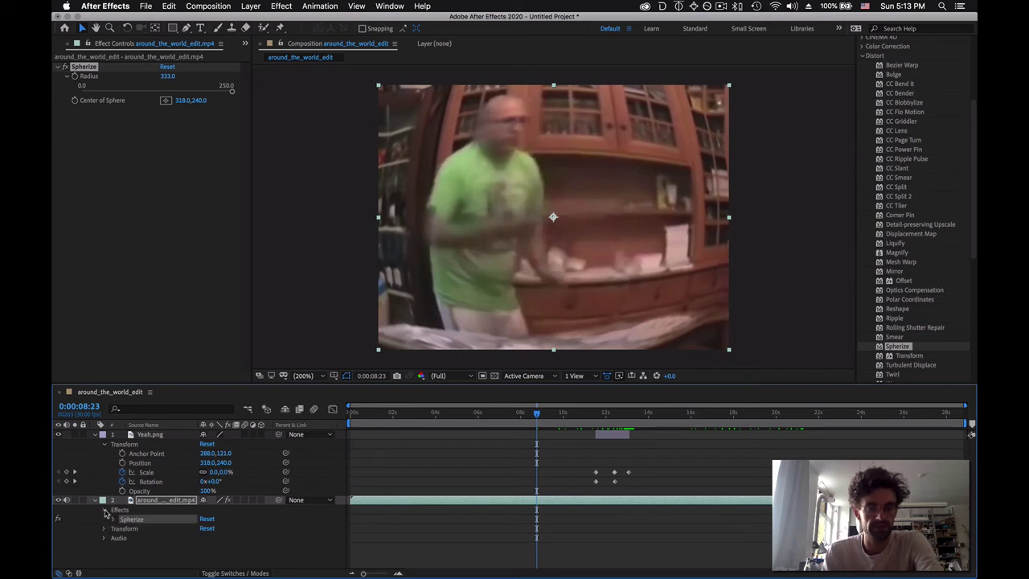
click(114, 519)
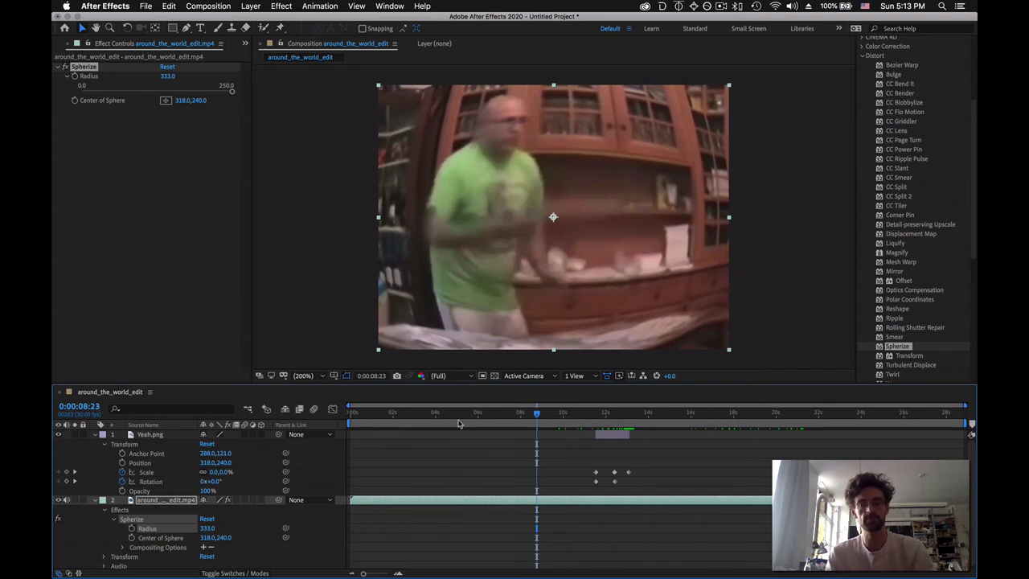
Save the project under the new name around_the_effects.aep in the commlab_13 folder
key(super+s)
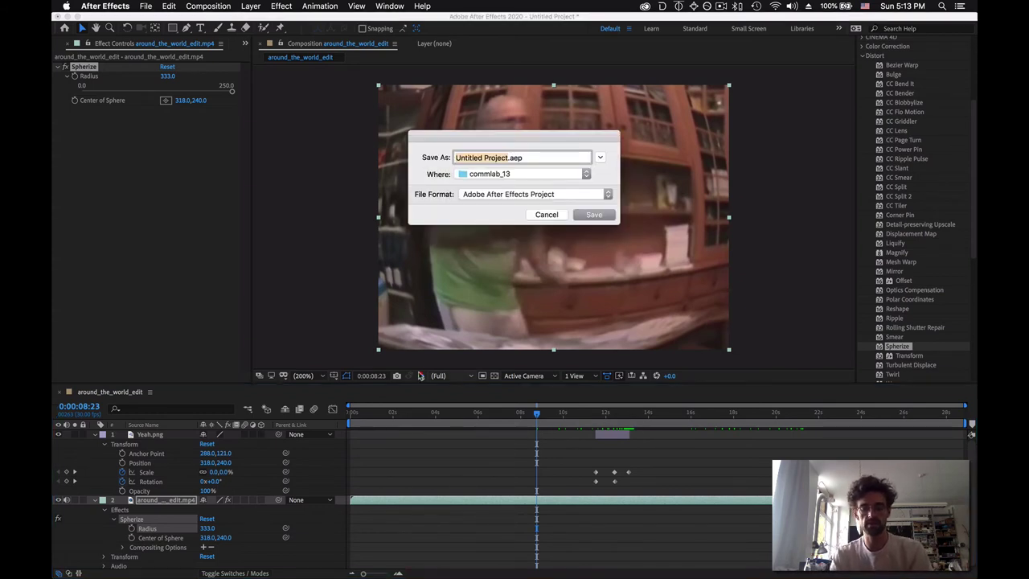
text(around_the_effects)
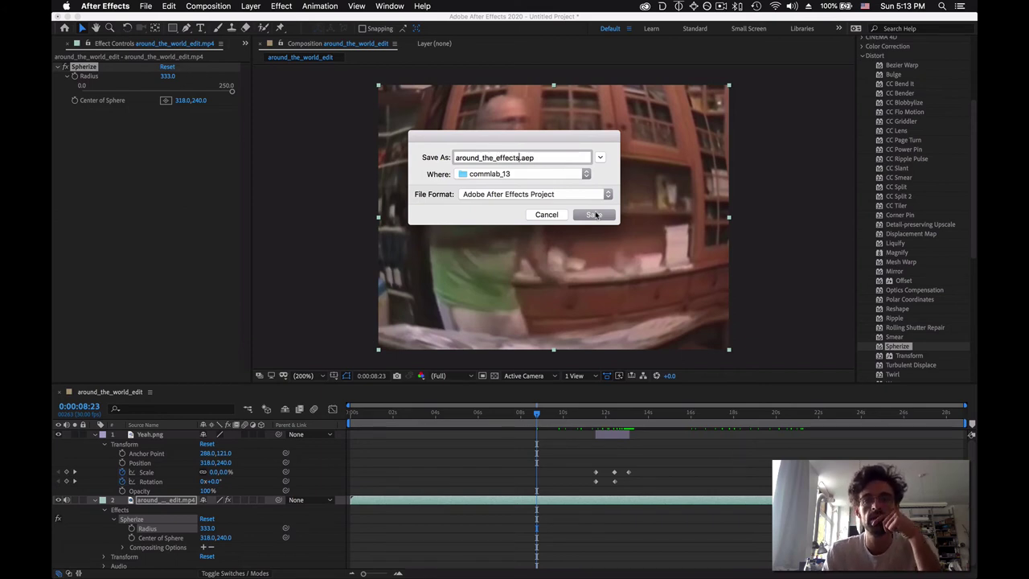
click(595, 215)
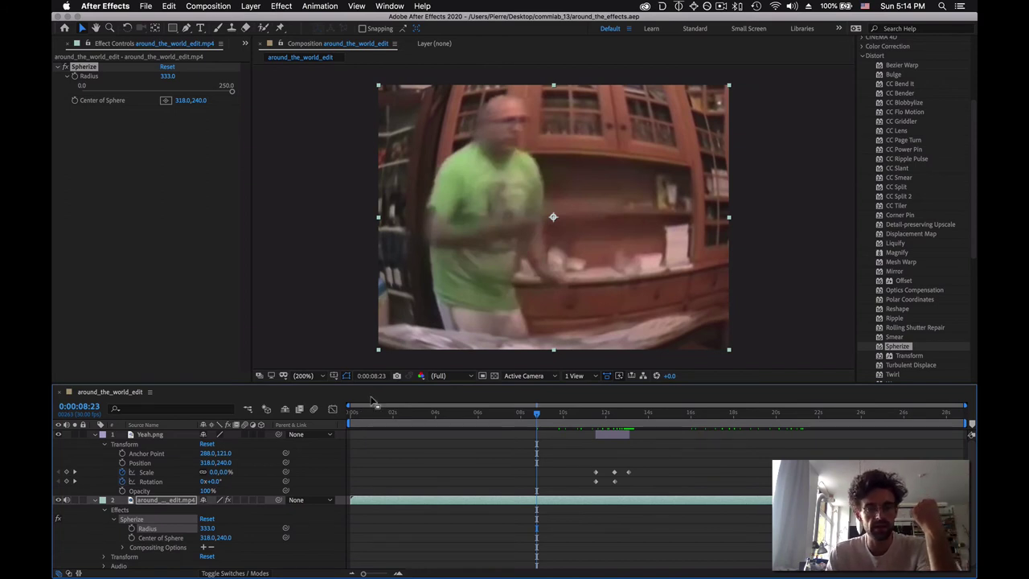
Start a File > Export to Premiere Pro project, then cancel that export
click(149, 6)
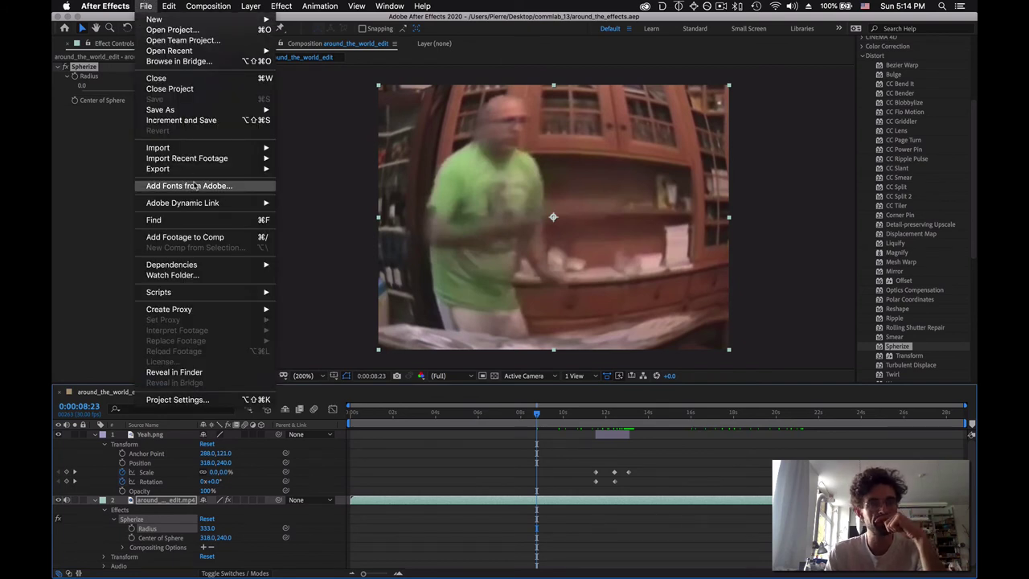
mouse_move(198, 175)
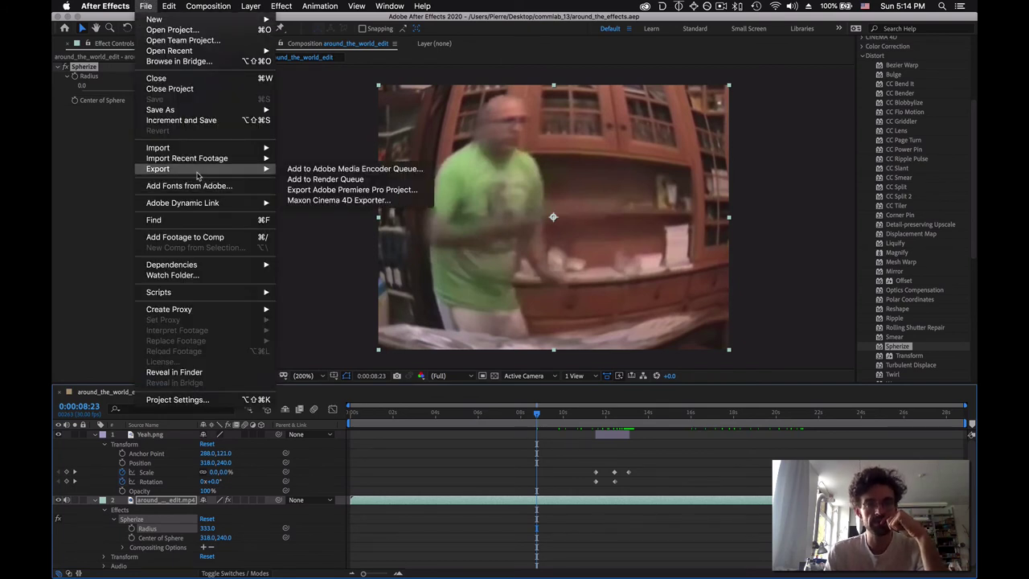
click(394, 191)
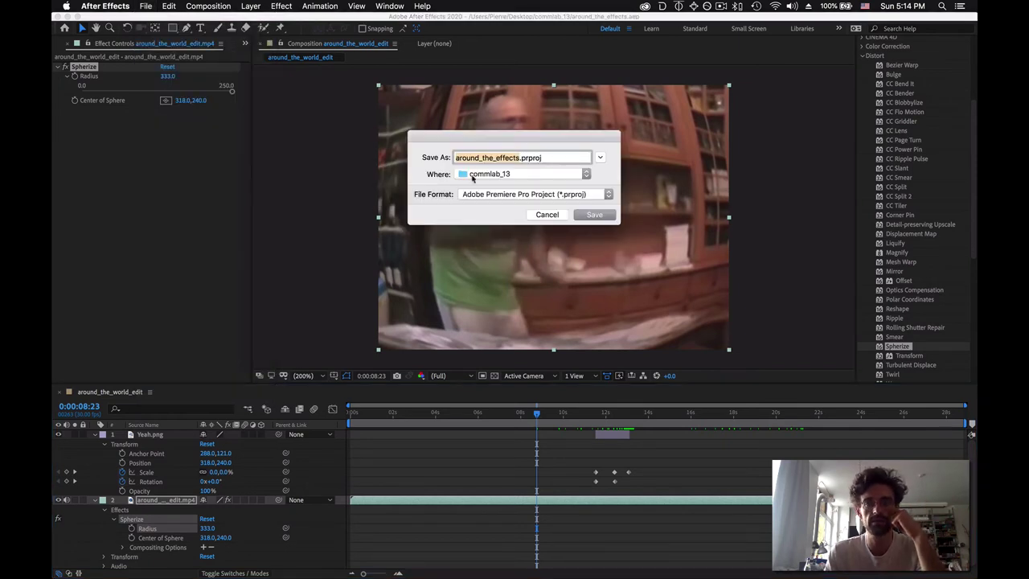
click(552, 215)
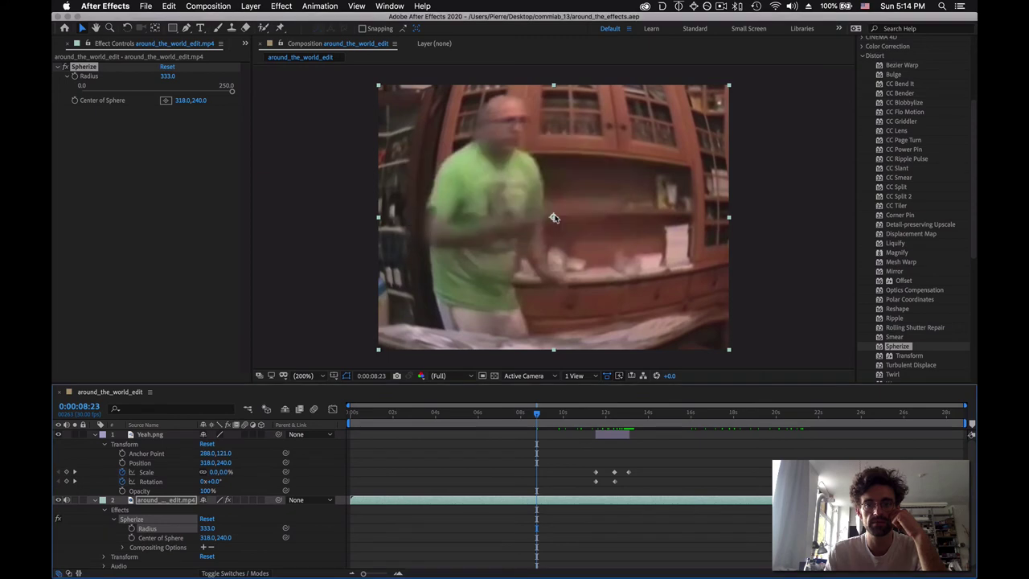
Add the around_the_world_edit composition to the Render Queue via File > Export
click(146, 5)
mouse_move(198, 174)
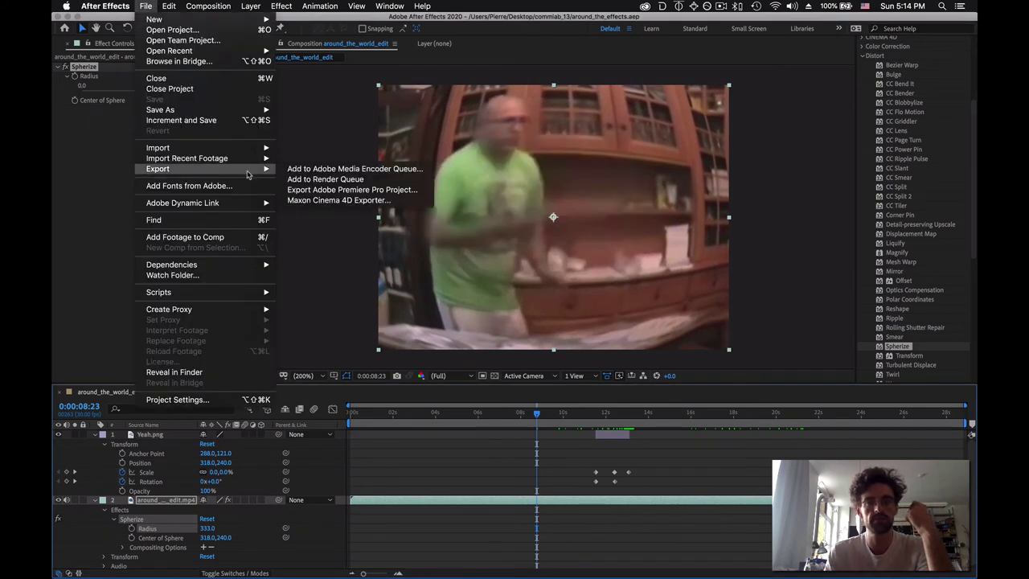
click(339, 180)
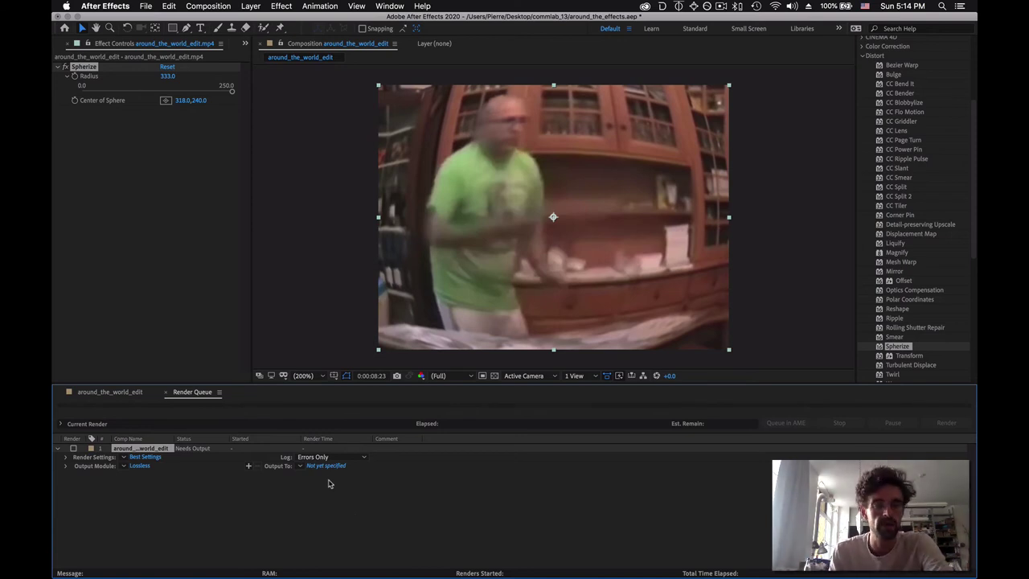
Render the composition as QuickTime to around_the_world_edit.mov in commlab_13
click(65, 457)
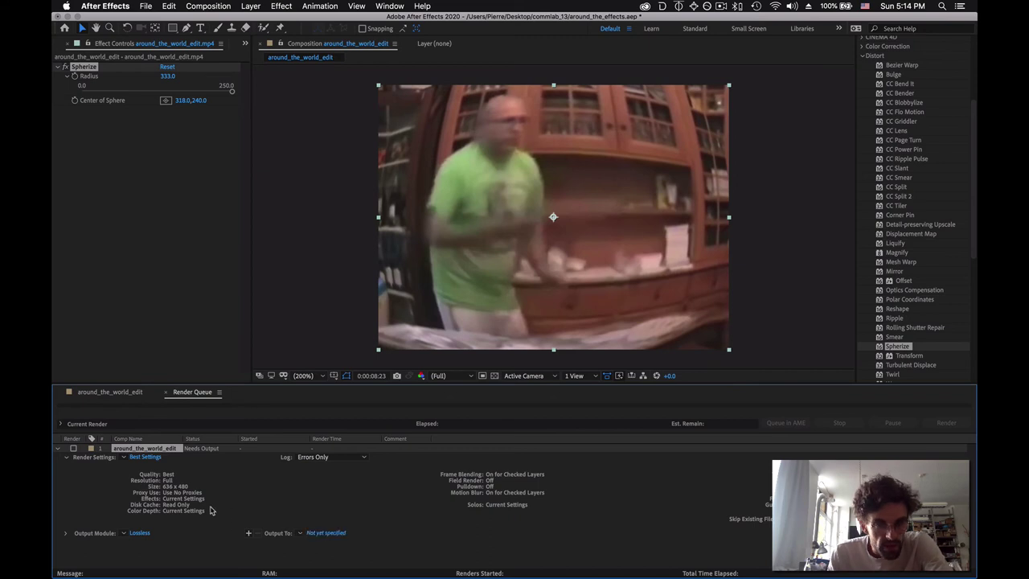
click(326, 532)
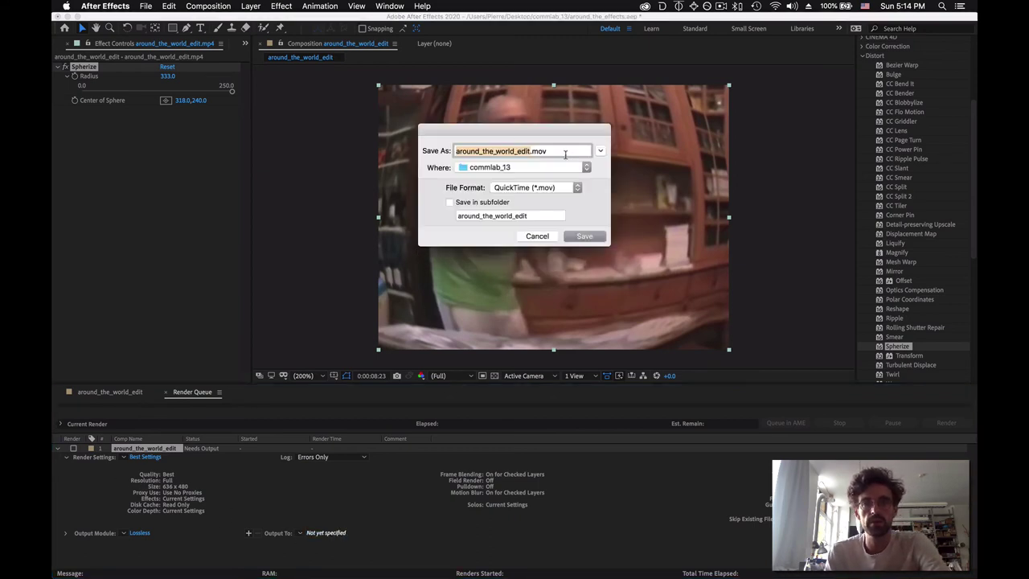
click(548, 186)
click(489, 199)
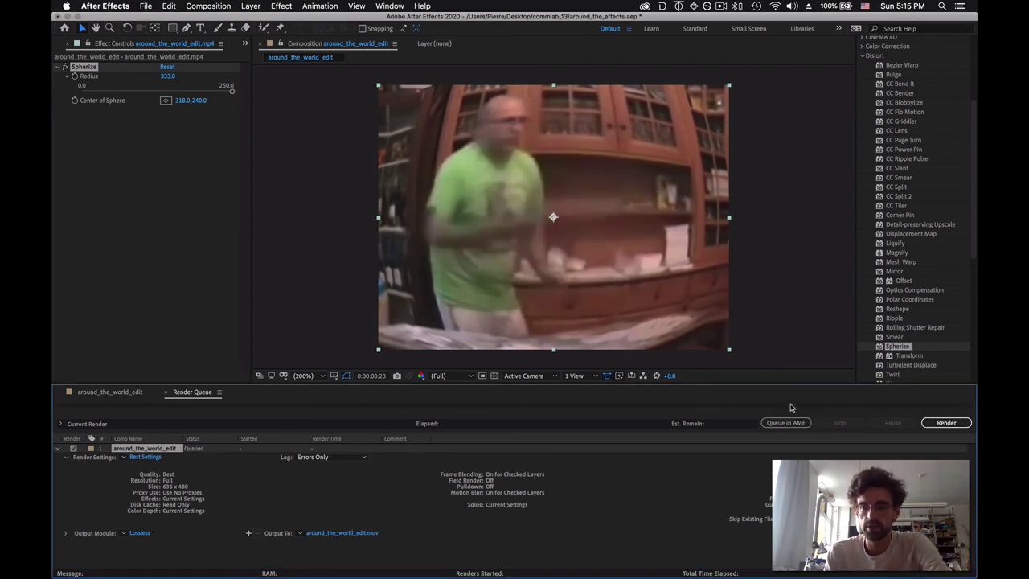
click(947, 422)
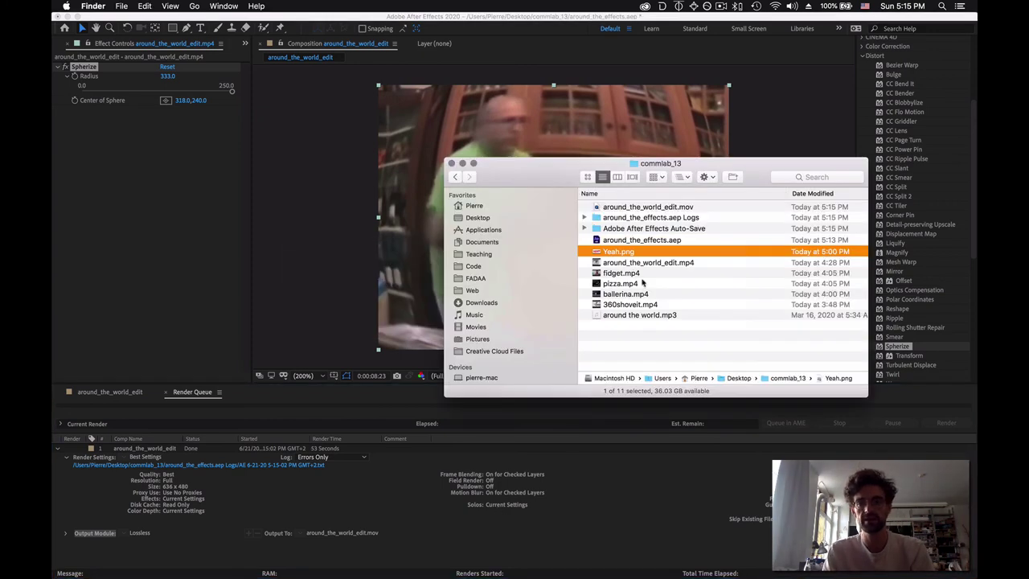
Play around_the_world_edit.mov from Finder in QuickTime Player
double_click(653, 208)
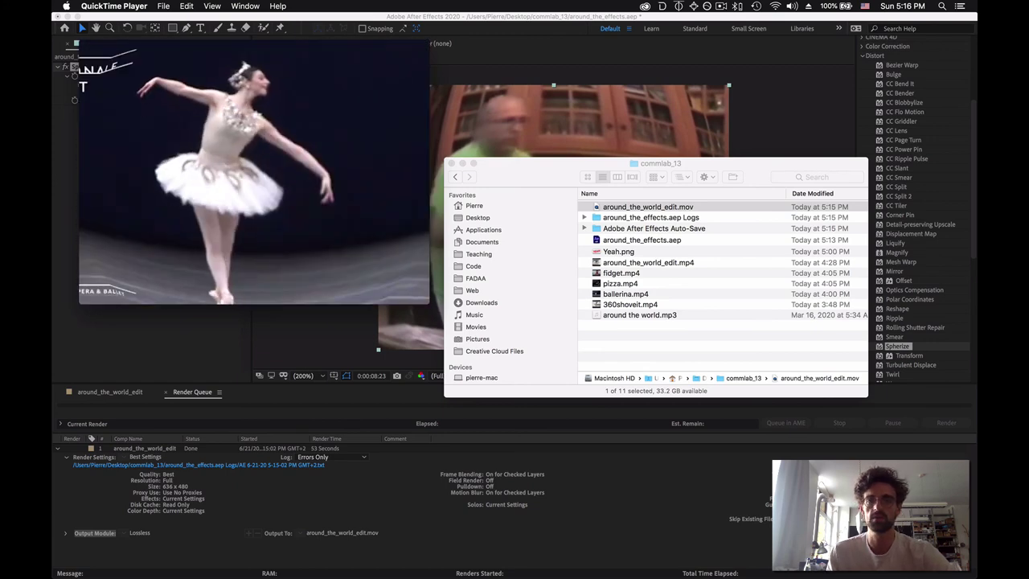
Switch to TextEdit's commlab_aftereffects.txt and highlight the exporting and adding effects lines
key(super+Tab)
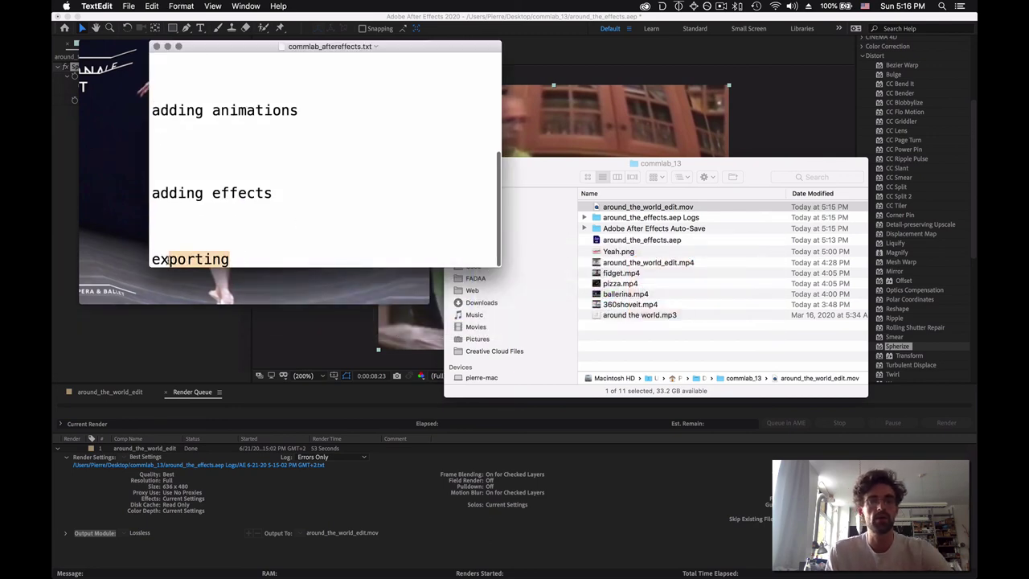
drag(175, 259, 152, 258)
click(230, 258)
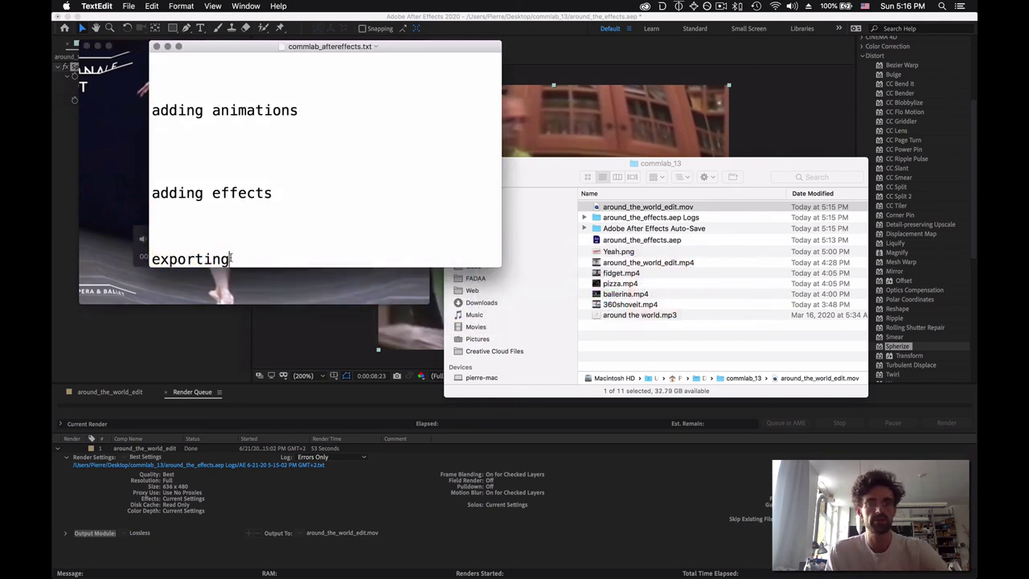
drag(294, 195, 152, 193)
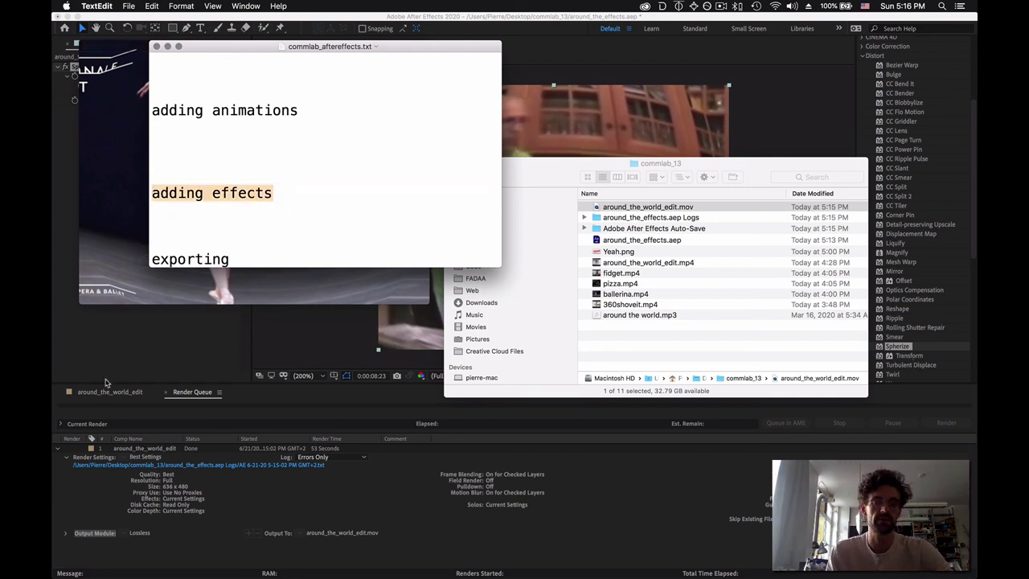
click(308, 201)
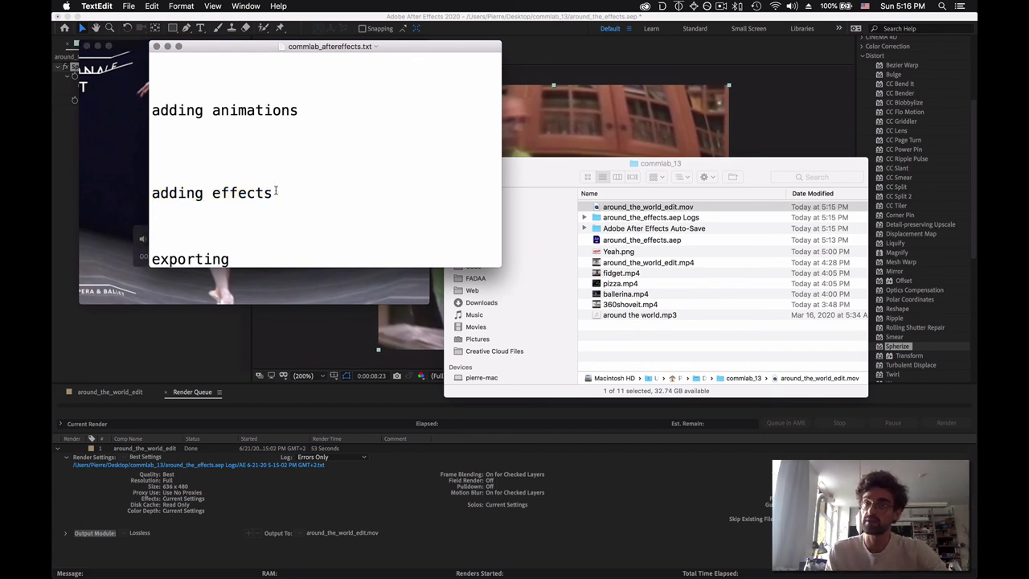
Scroll the notes up past the animations topic to the INTRO TO AFTER EFFECTS title
scroll(328, 157, up, 3)
double_click(265, 156)
click(325, 158)
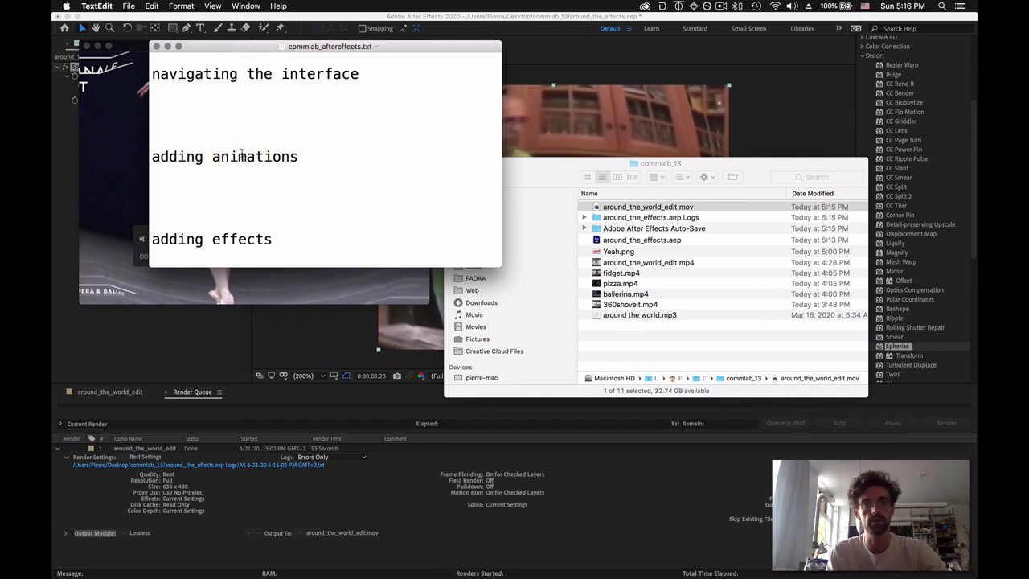
scroll(372, 119, up, 2)
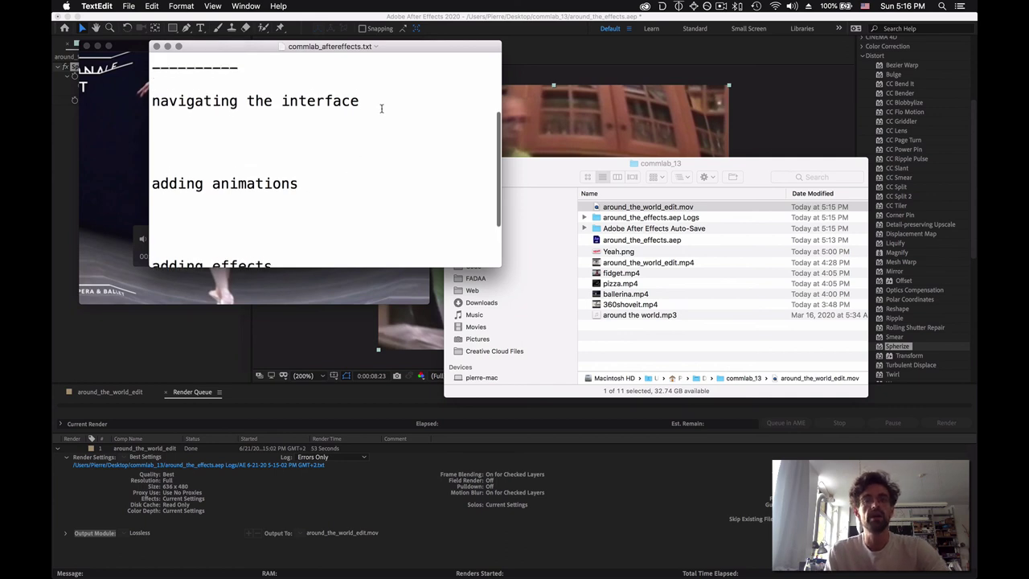
scroll(381, 109, up, 1)
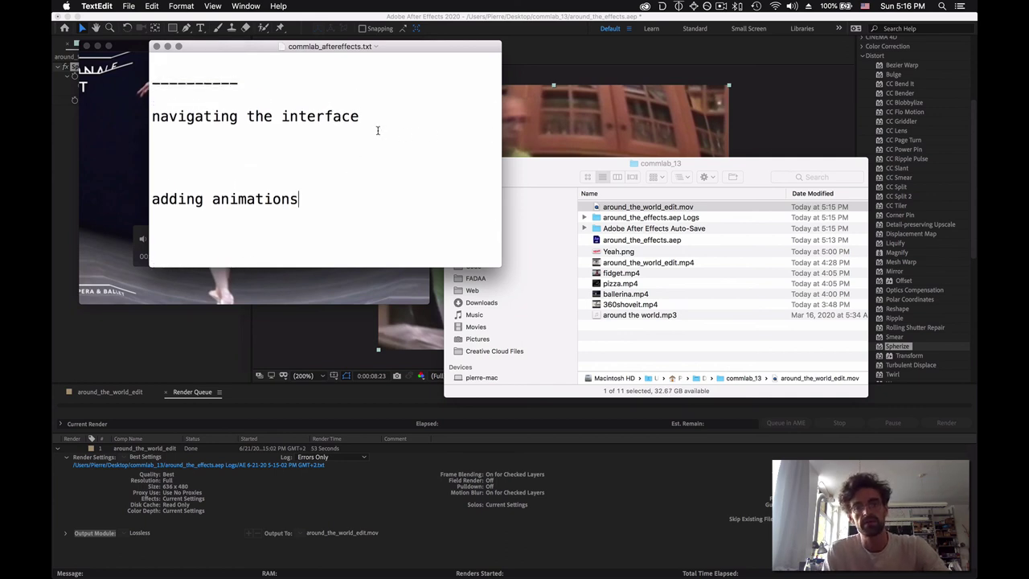
scroll(374, 128, up, 3)
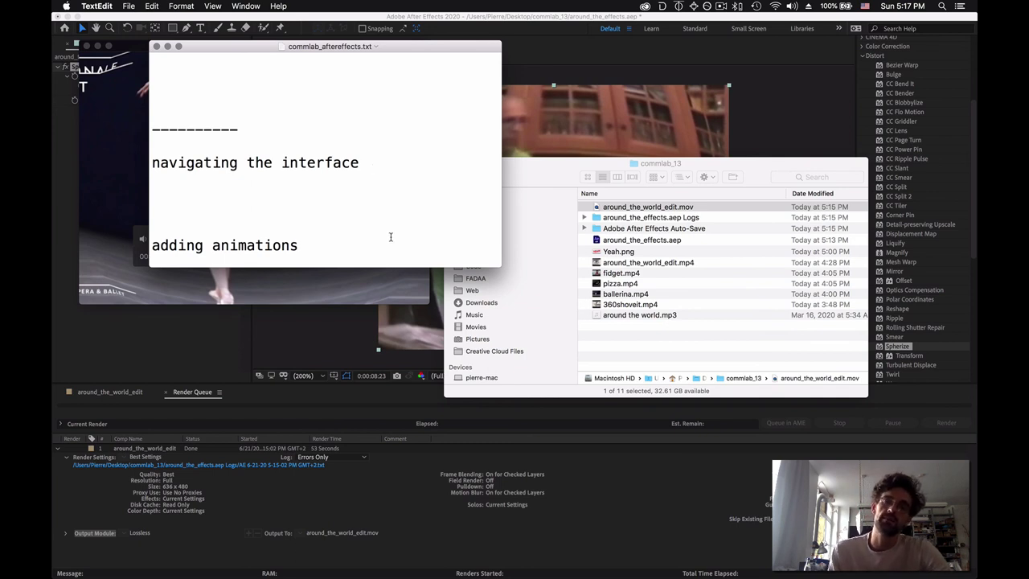
click(377, 167)
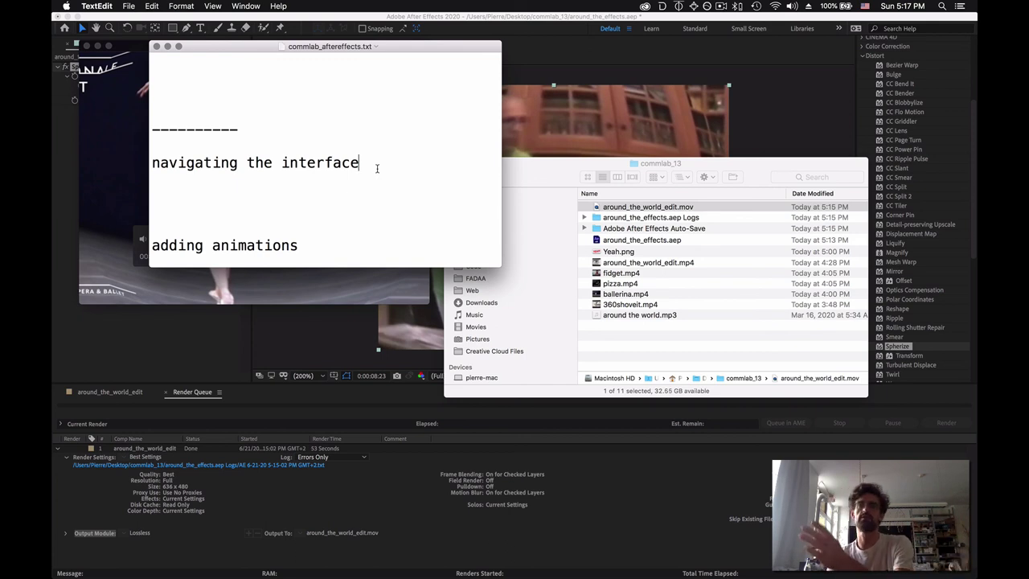
scroll(377, 168, up, 3)
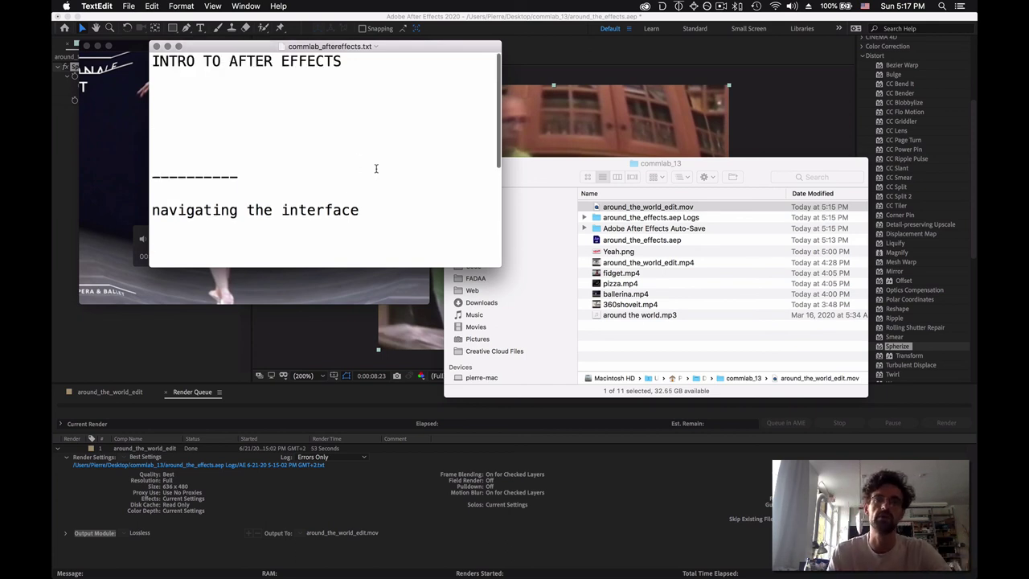